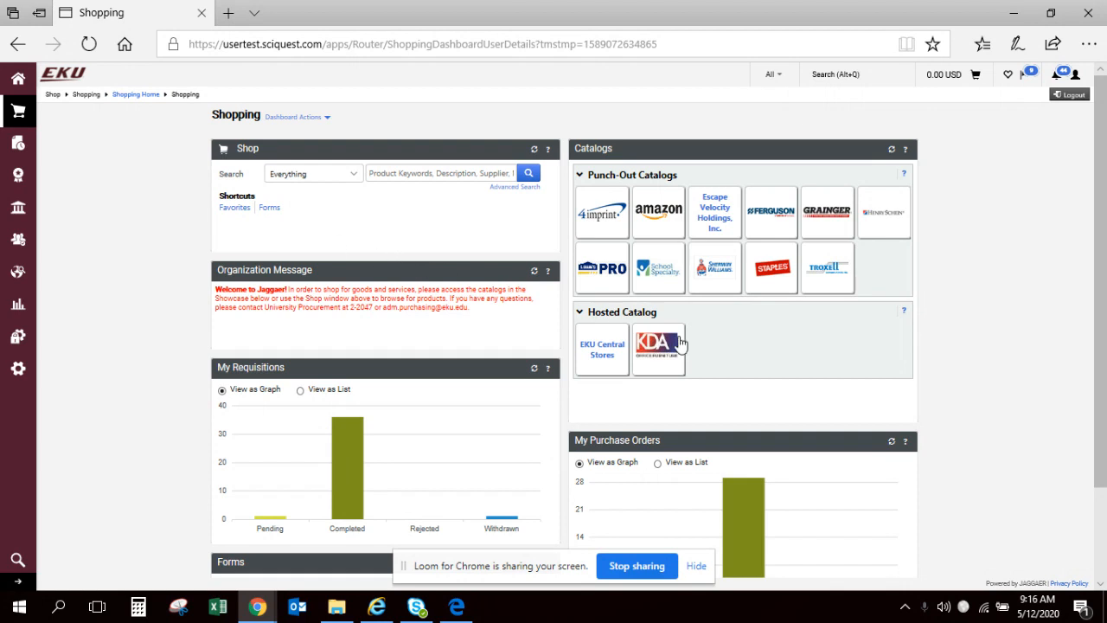
Open the Direct Payment Request form from the shopping dashboard's Forms section.
{"action": "scroll", "coordinate": [796, 381], "scroll_direction": "down", "scroll_amount": 2}
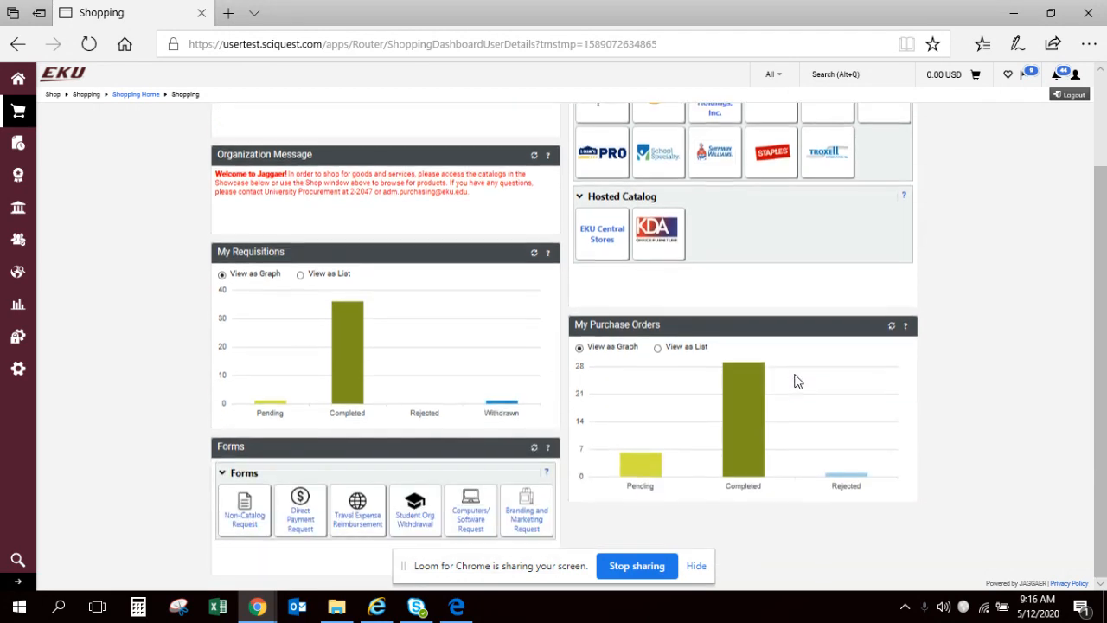
{"action": "left_click", "coordinate": [300, 523]}
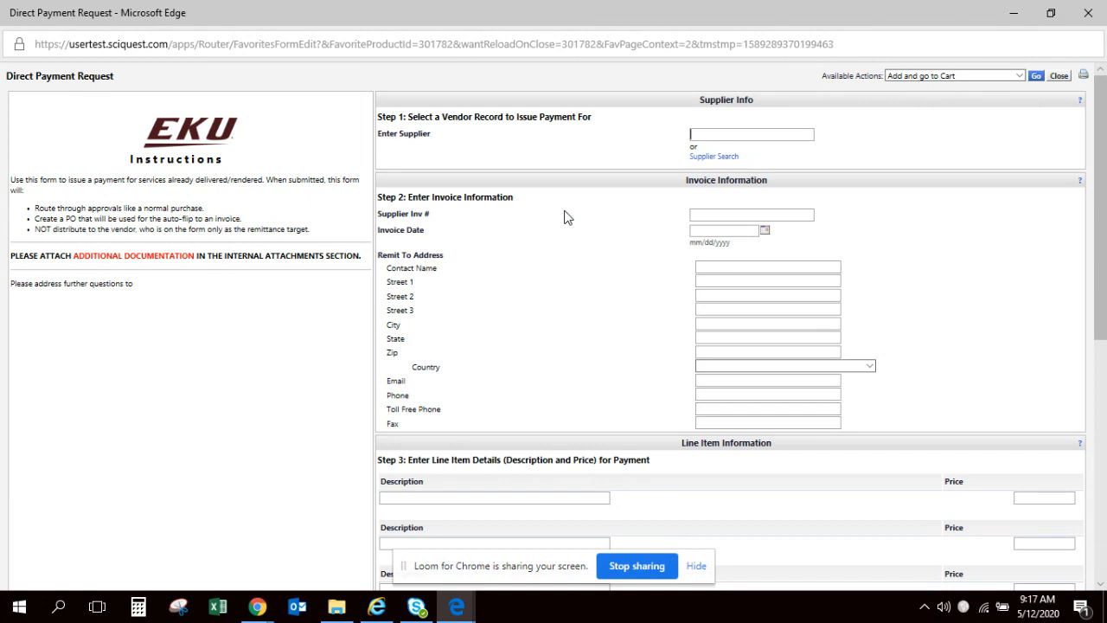
Look up suppliers matching "master" in Supplier Search, then close the search window without choosing one.
{"action": "left_click", "coordinate": [701, 136]}
{"action": "left_click", "coordinate": [718, 158]}
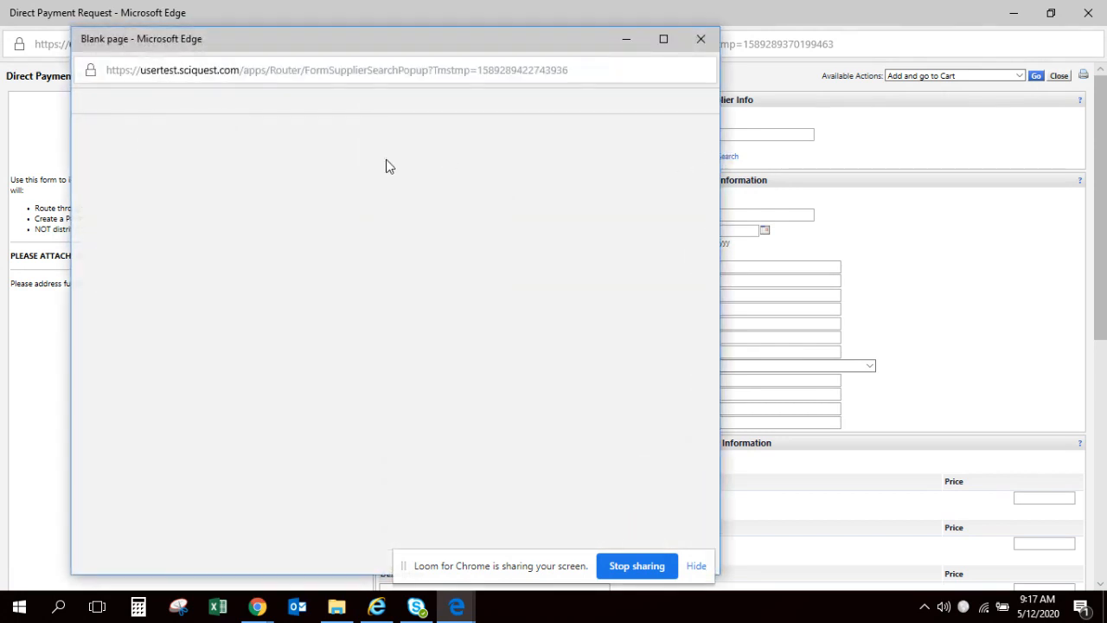
{"action": "left_click", "coordinate": [279, 125]}
{"action": "type", "text": "master"}
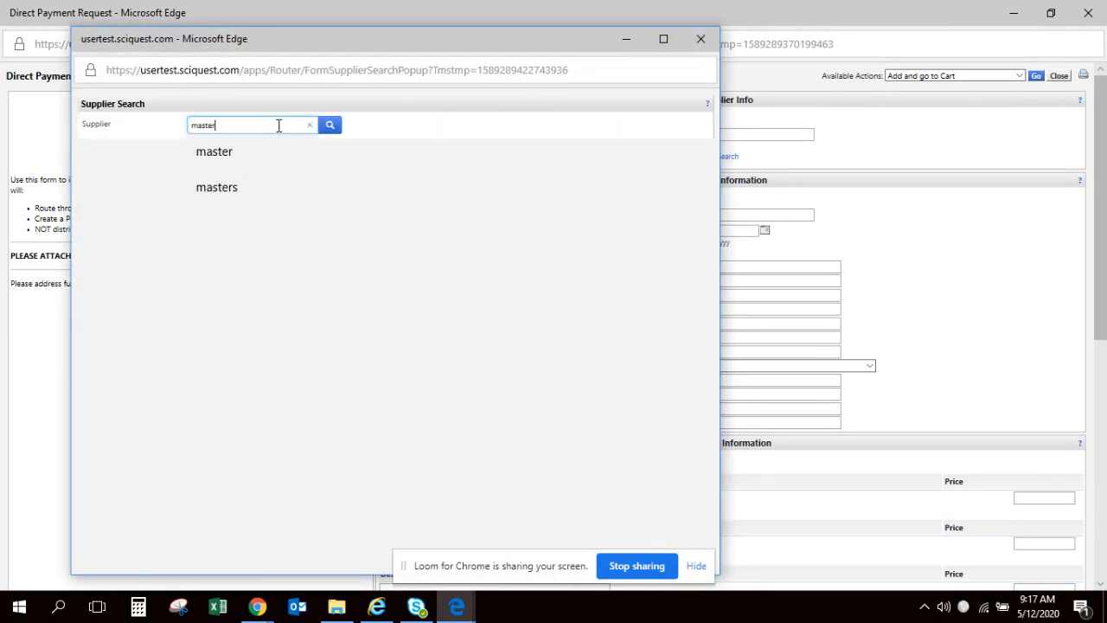
{"action": "left_click", "coordinate": [330, 125]}
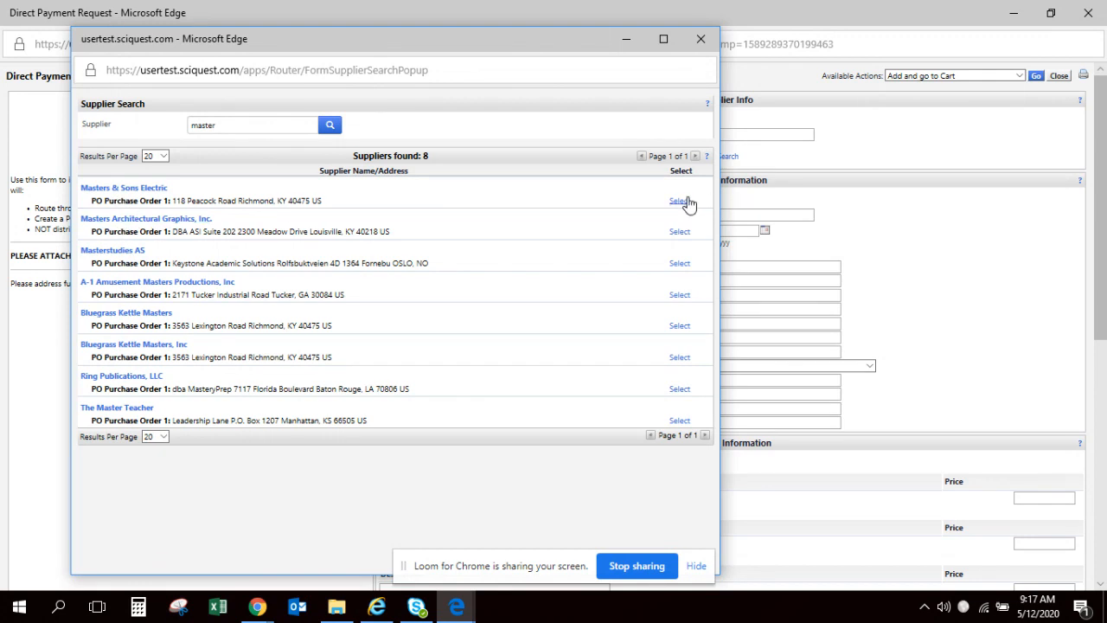
{"action": "left_click", "coordinate": [700, 39]}
Enter "master" as the supplier, choose Masters & Sons Electric, and keep AP Accounts Payable 1 as the remit-to location.
{"action": "left_click", "coordinate": [775, 131]}
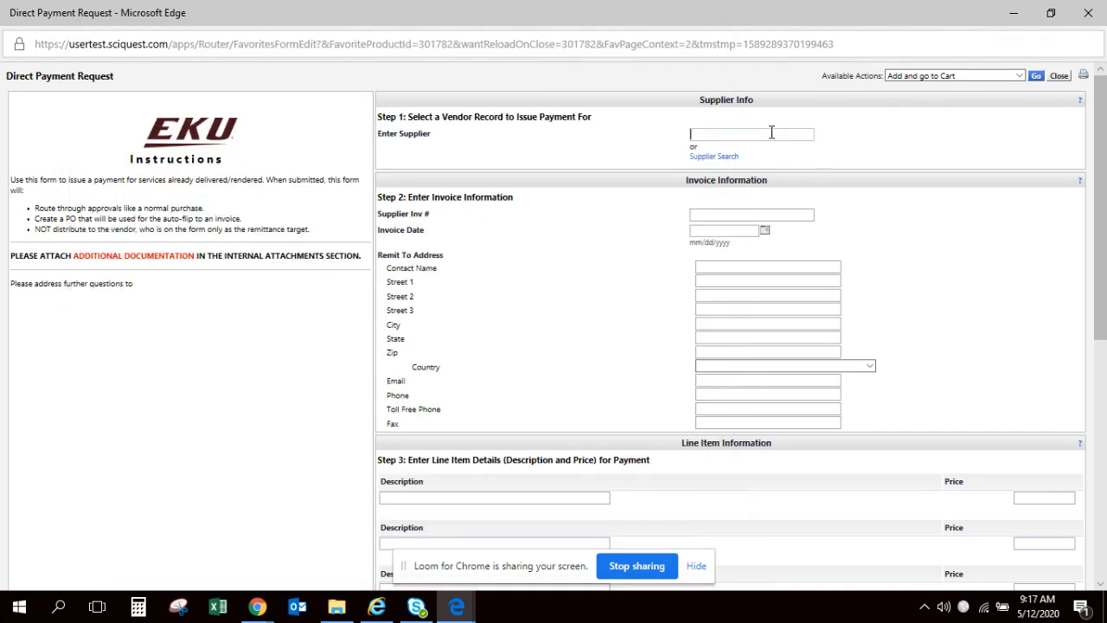
{"action": "type", "text": "master"}
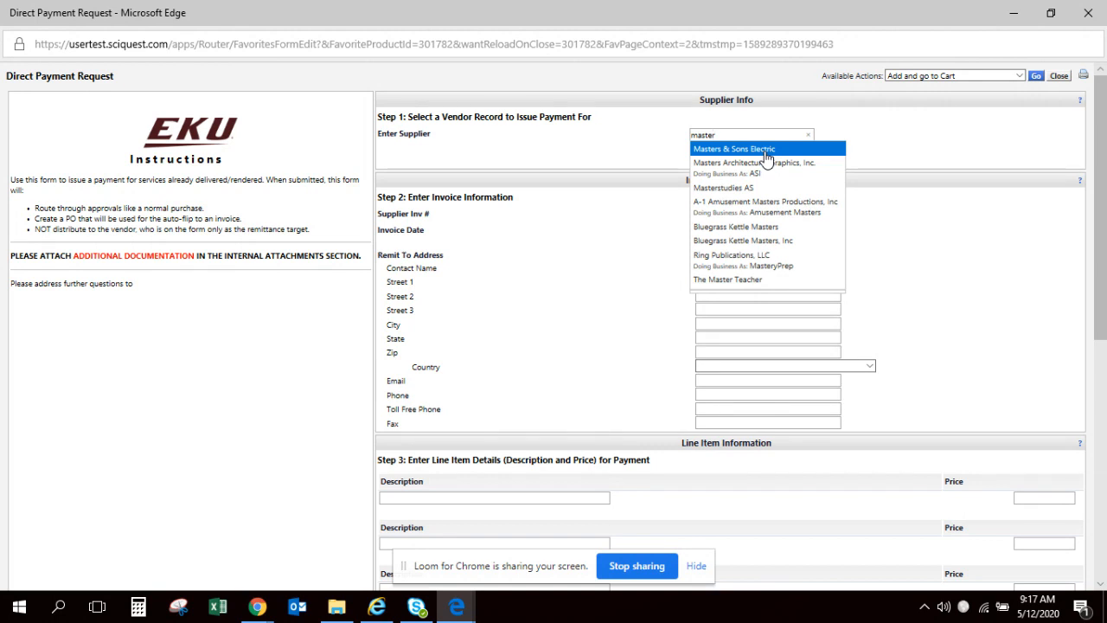
{"action": "left_click", "coordinate": [768, 153]}
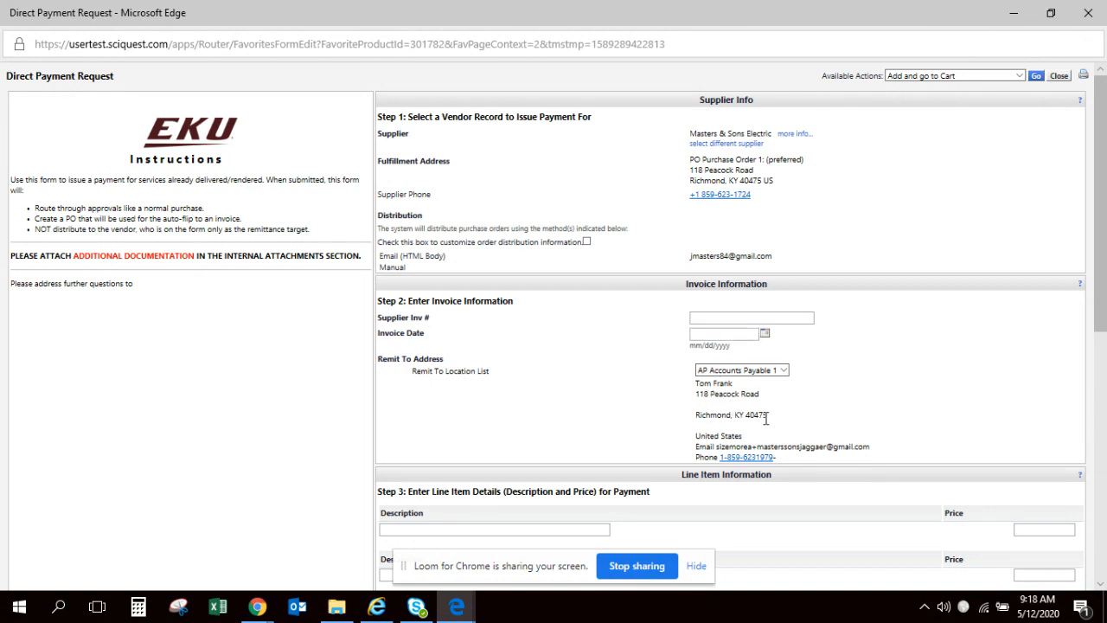
{"action": "left_click", "coordinate": [784, 370]}
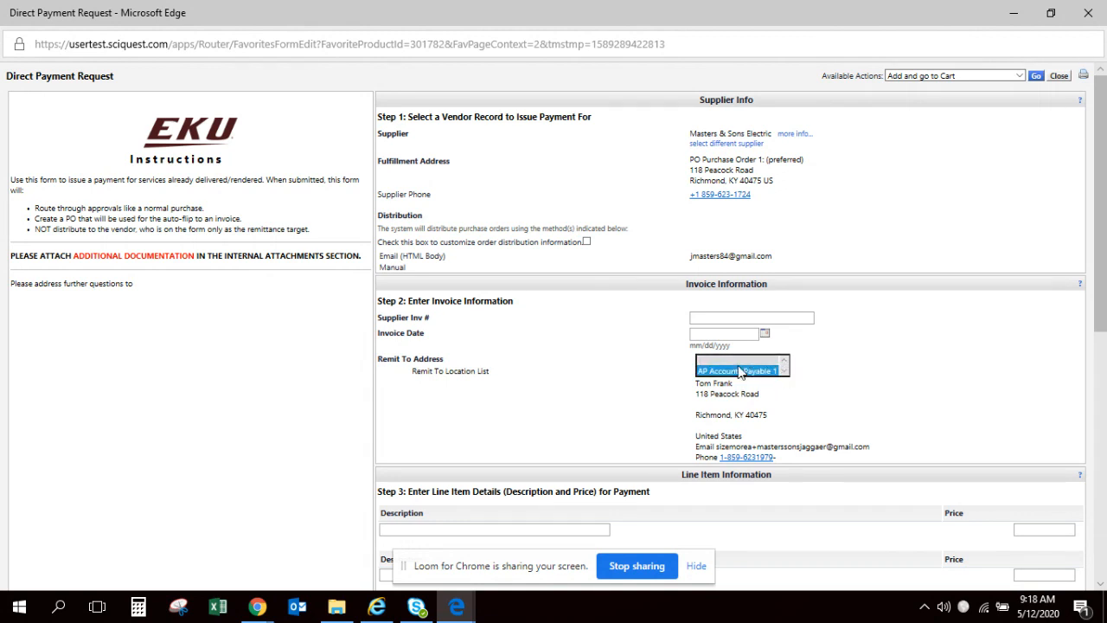
{"action": "left_click", "coordinate": [867, 359]}
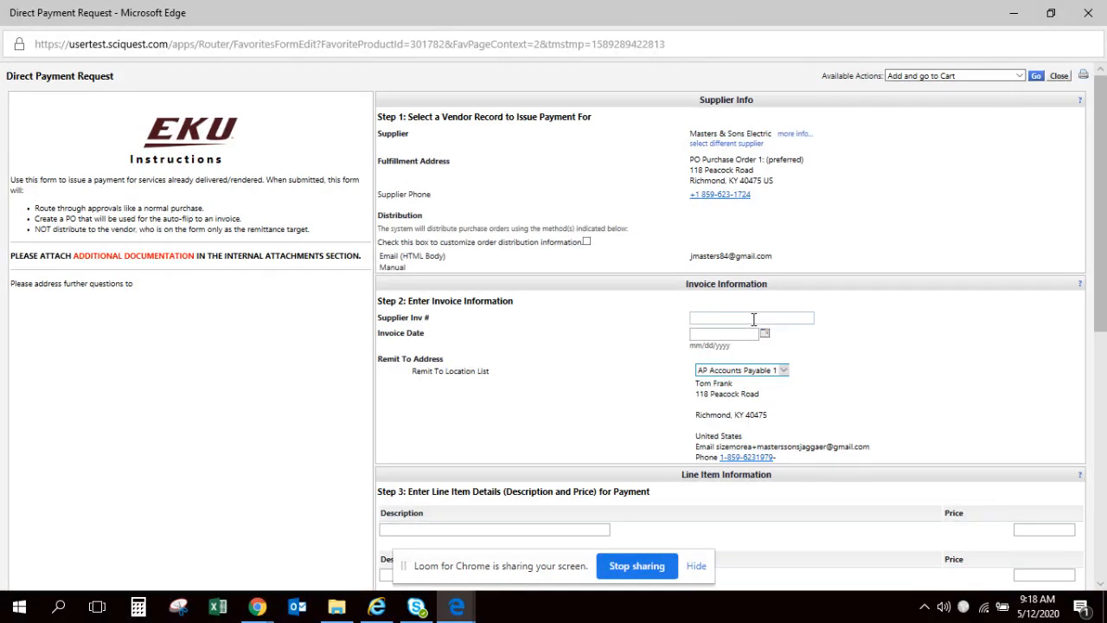
Enter TESTAB as the supplier invoice number and set the invoice date to 04/15/2020.
{"action": "left_click", "coordinate": [754, 320]}
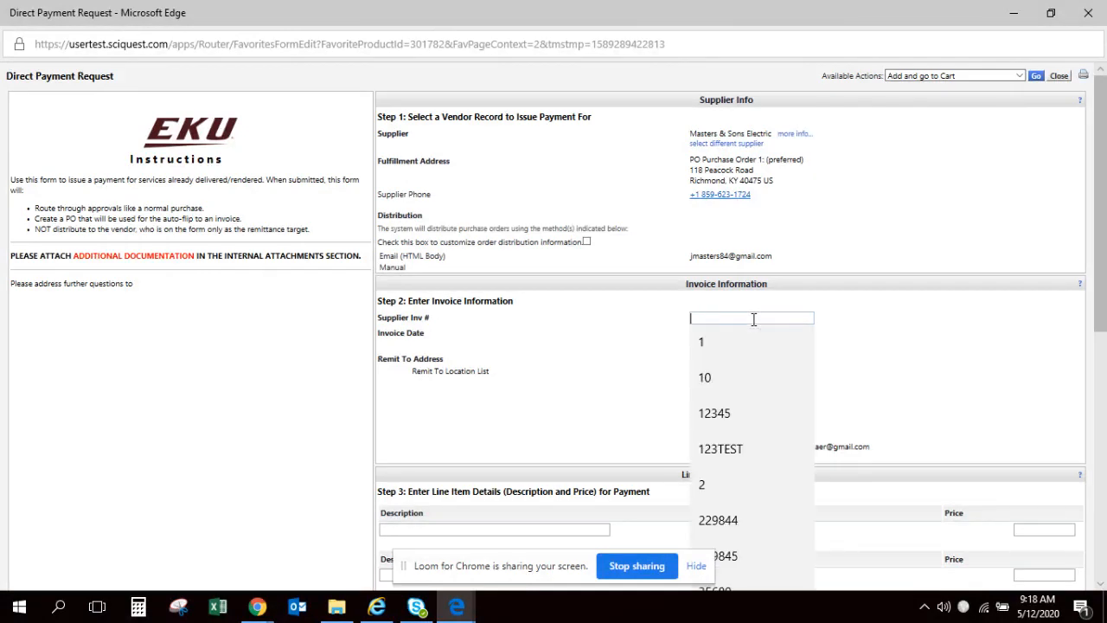
{"action": "type", "text": "TESTAB"}
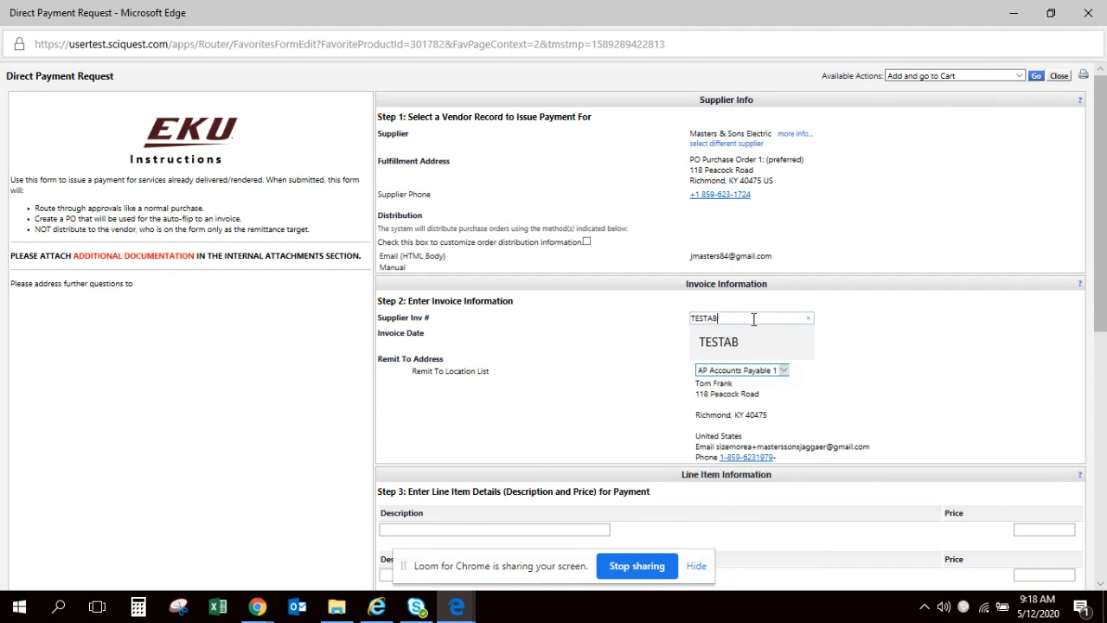
{"action": "key", "text": "Tab"}
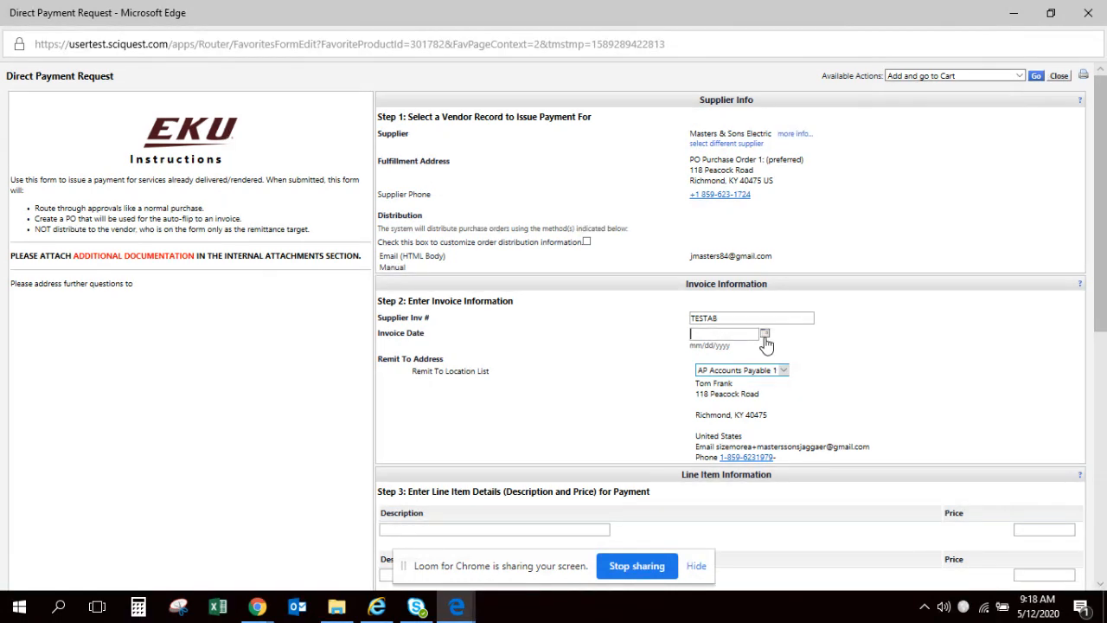
{"action": "left_click", "coordinate": [764, 334]}
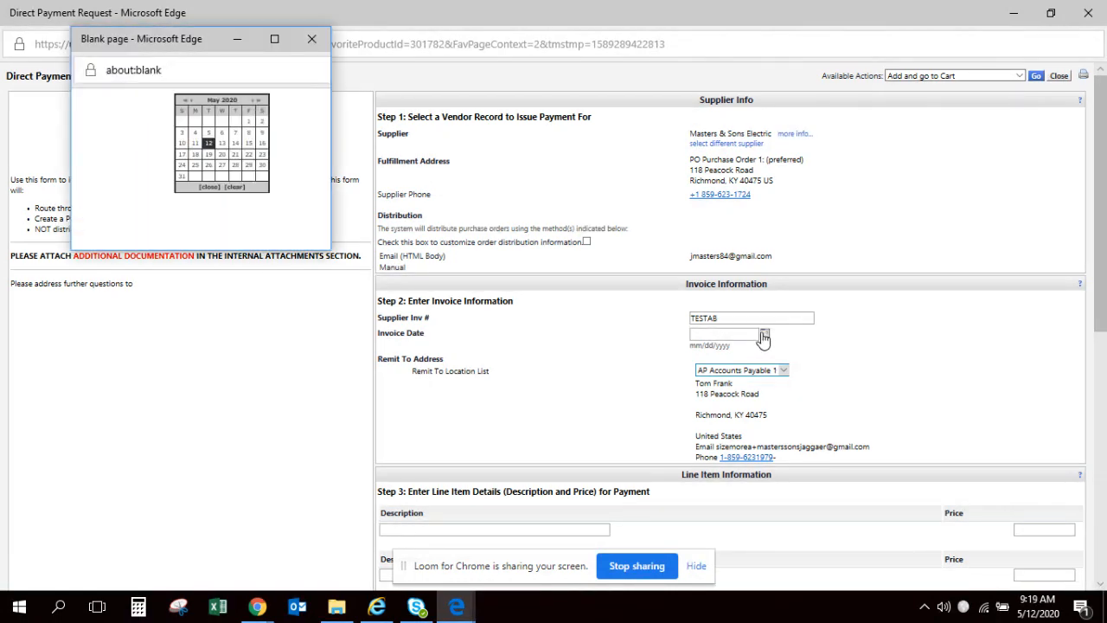
{"action": "left_click", "coordinate": [189, 100]}
{"action": "left_click", "coordinate": [222, 145]}
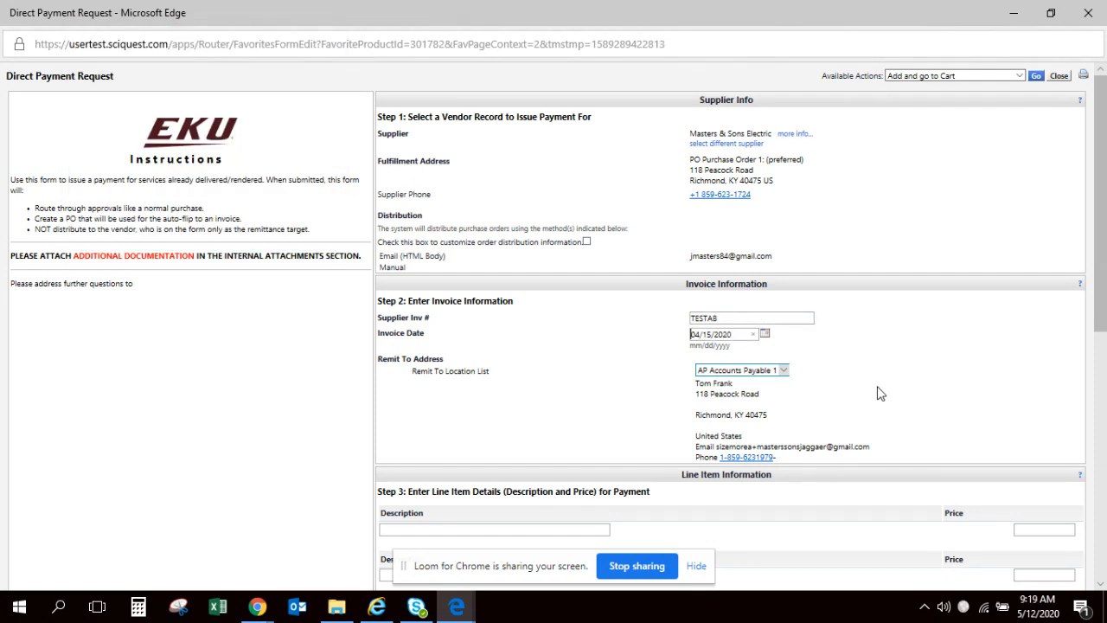
Fill in the first line item with the description "light bulbs" and a price of 5.
{"action": "scroll", "coordinate": [880, 394], "scroll_direction": "down", "scroll_amount": 5}
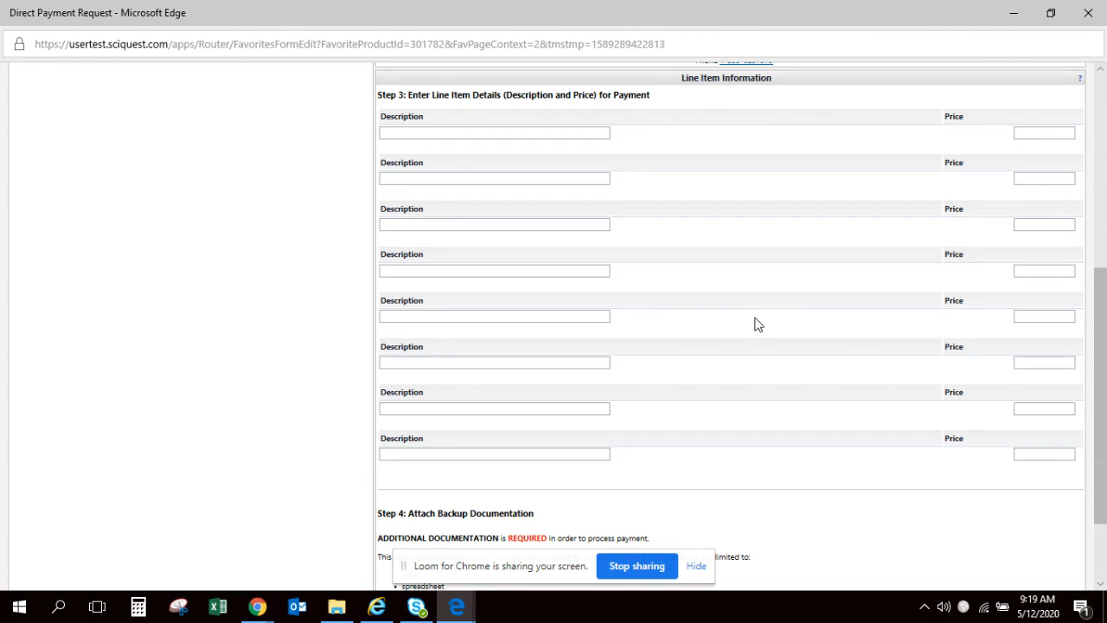
{"action": "left_click", "coordinate": [511, 134]}
{"action": "left_click", "coordinate": [488, 132]}
{"action": "type", "text": "light "}
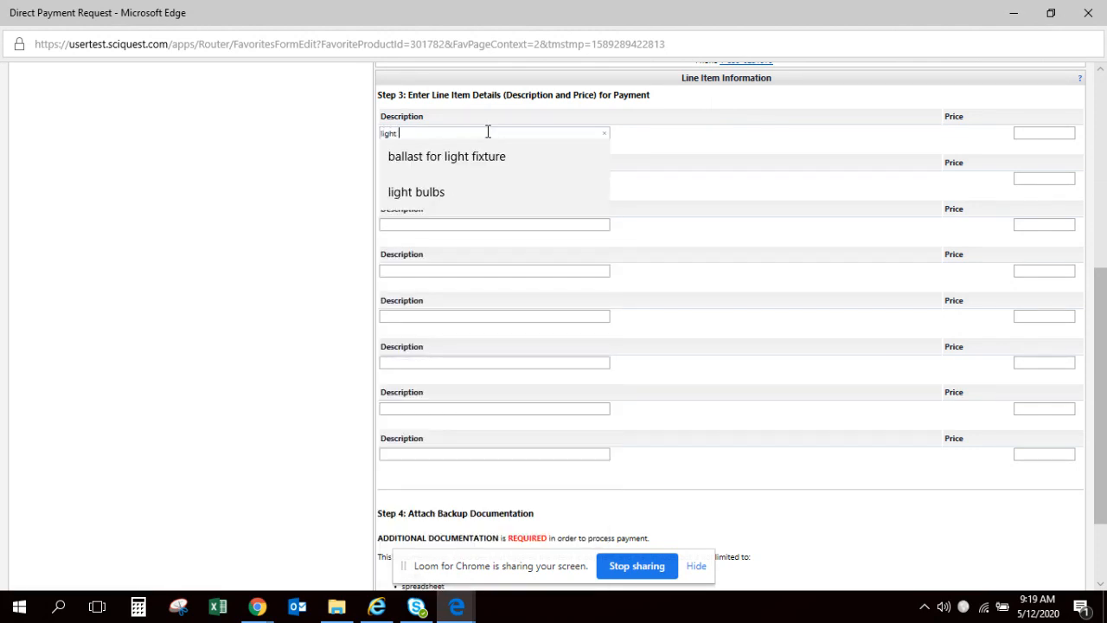
{"action": "type", "text": "bulbs"}
{"action": "key", "text": "Tab"}
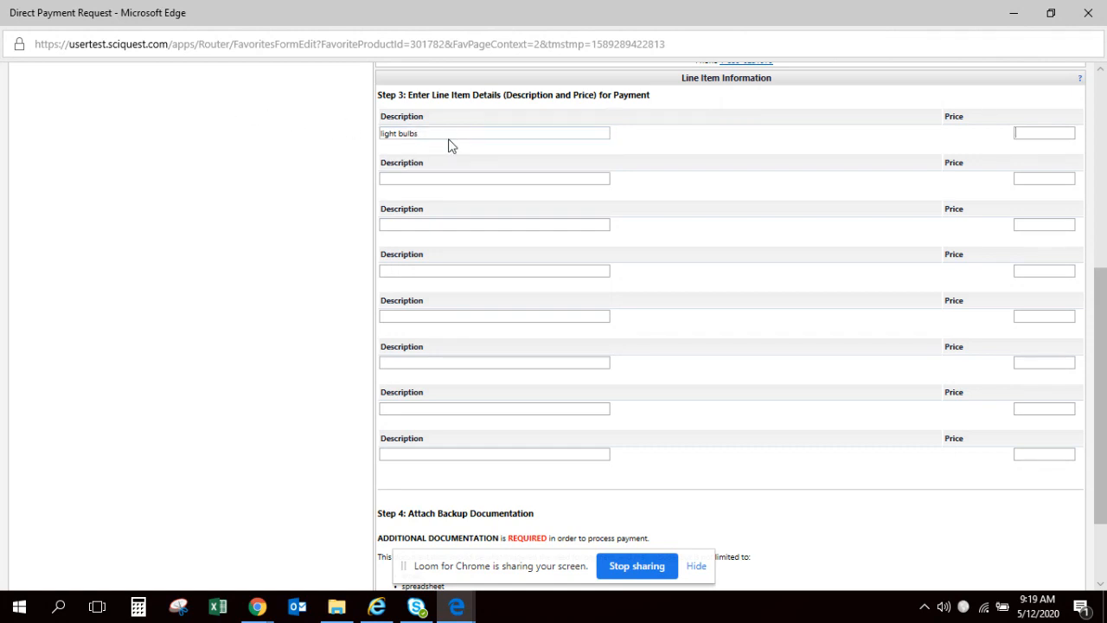
{"action": "left_click", "coordinate": [1050, 129]}
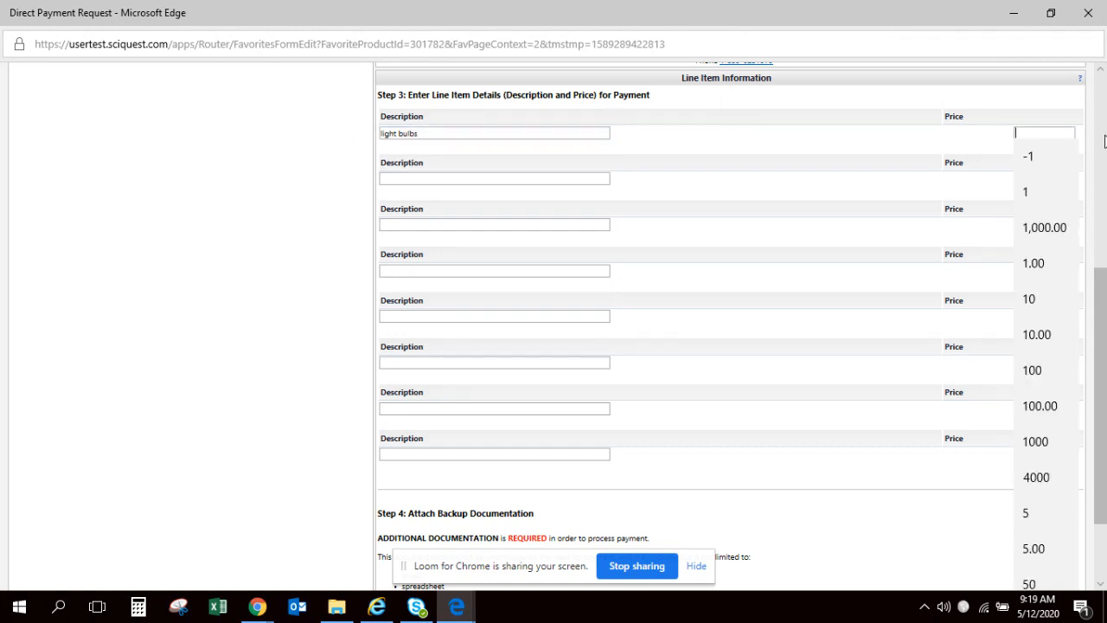
{"action": "type", "text": "5"}
{"action": "key", "text": "Escape"}
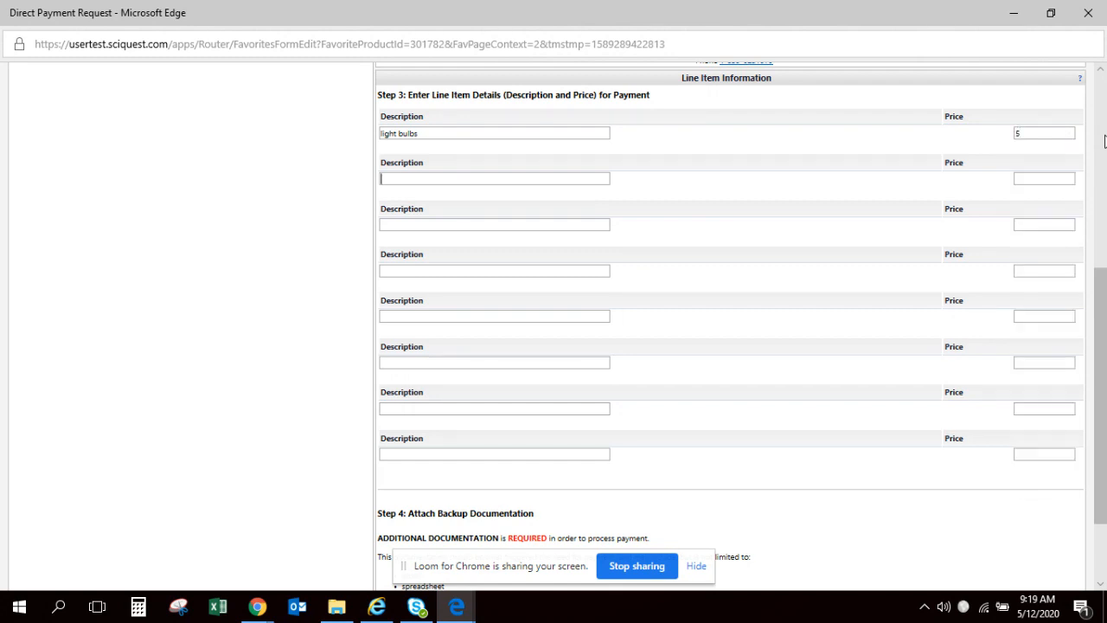
Fill in the second line item with the description "freight" and a price of 2.
{"action": "left_click", "coordinate": [456, 181]}
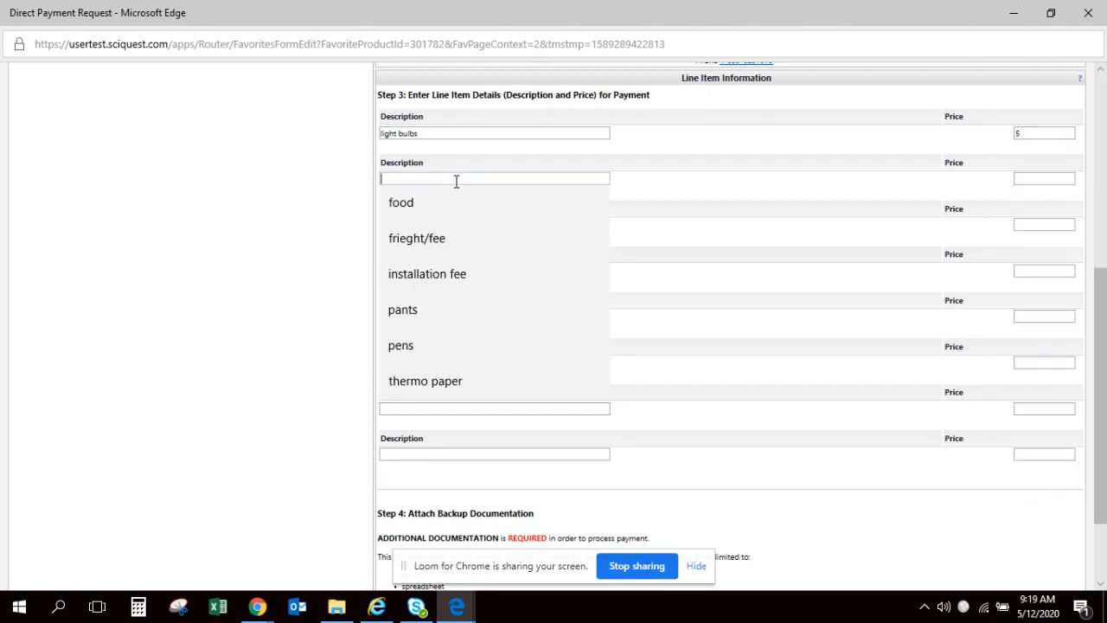
{"action": "type", "text": "freight"}
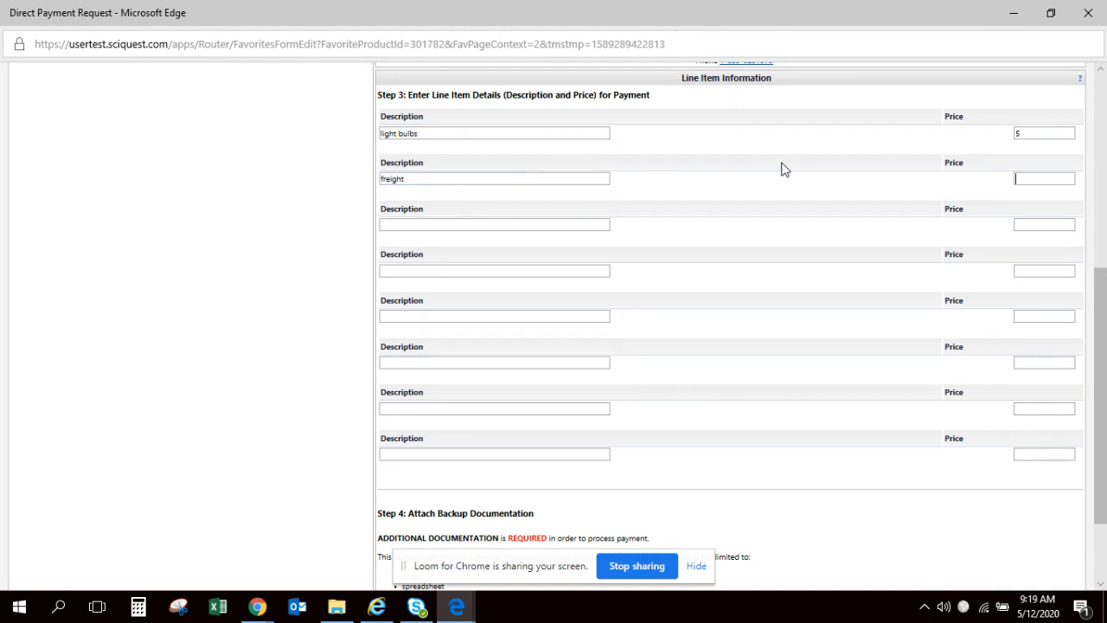
{"action": "type", "text": "2"}
{"action": "key", "text": "Tab"}
Attach the desktop files Masters&Sons EKU201930.pdf and Kalleo 31575.pdf as internal attachments and save the changes.
{"action": "scroll", "coordinate": [714, 395], "scroll_direction": "down", "scroll_amount": 1}
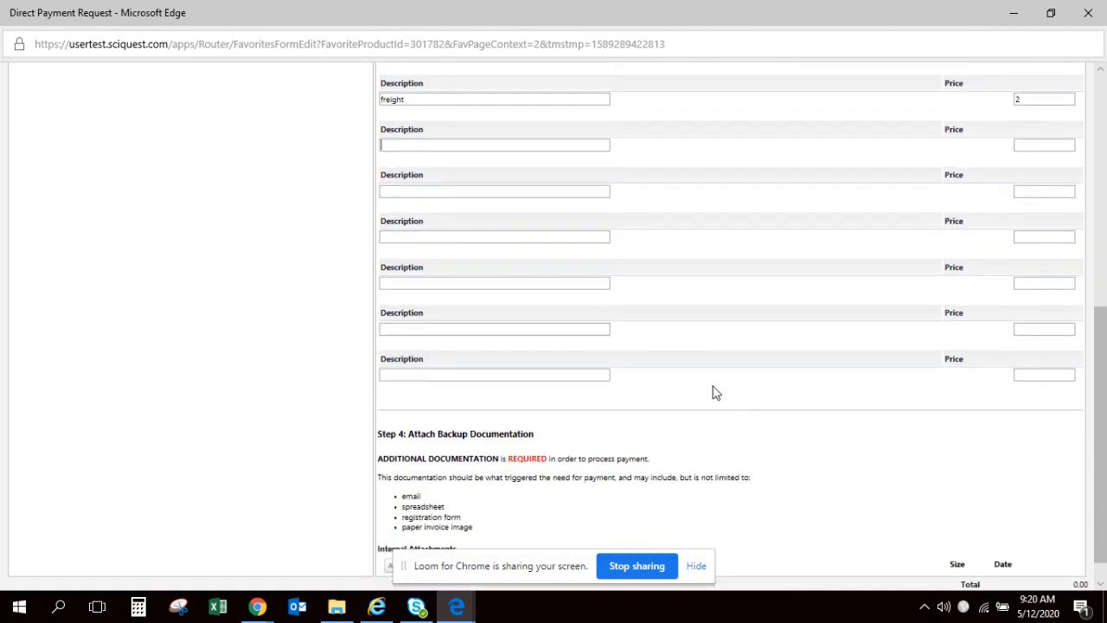
{"action": "scroll", "coordinate": [713, 392], "scroll_direction": "down", "scroll_amount": 1}
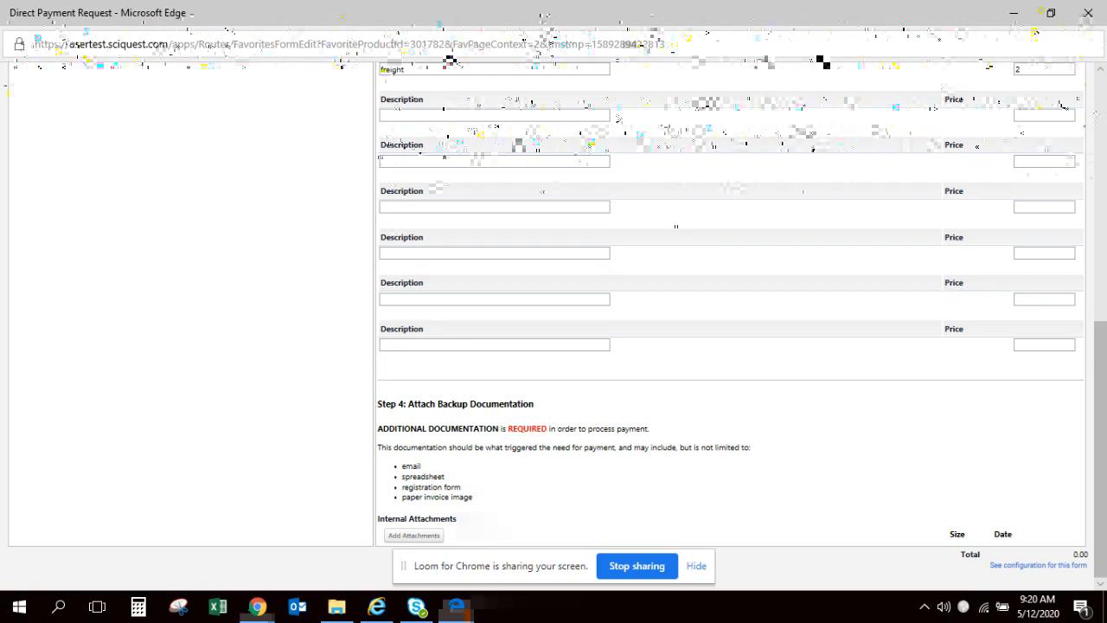
{"action": "left_click", "coordinate": [422, 537]}
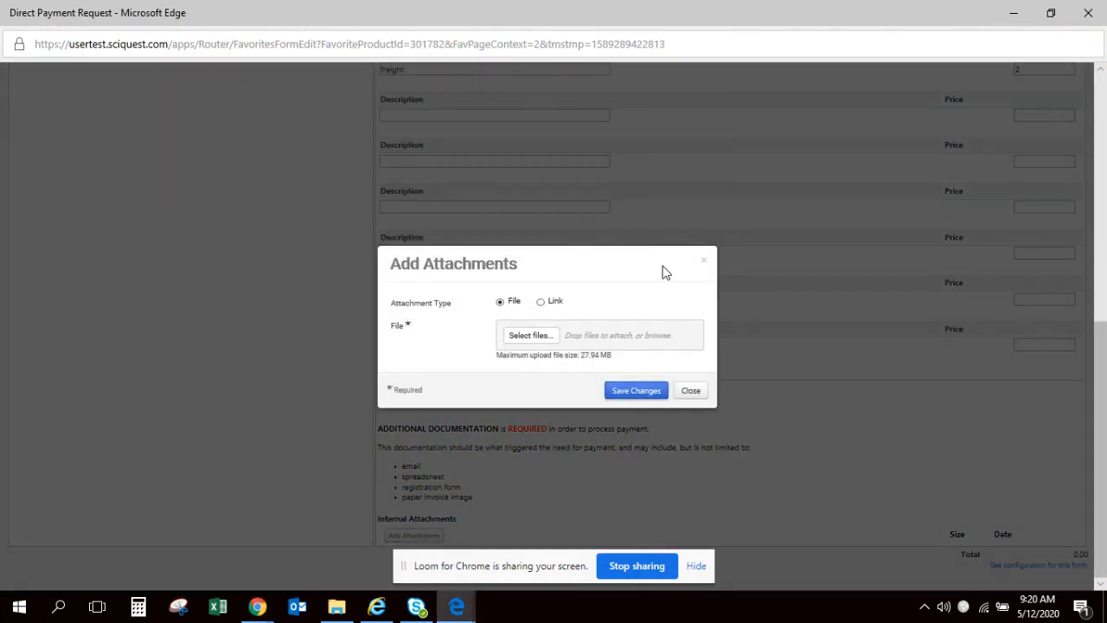
{"action": "left_click", "coordinate": [545, 336]}
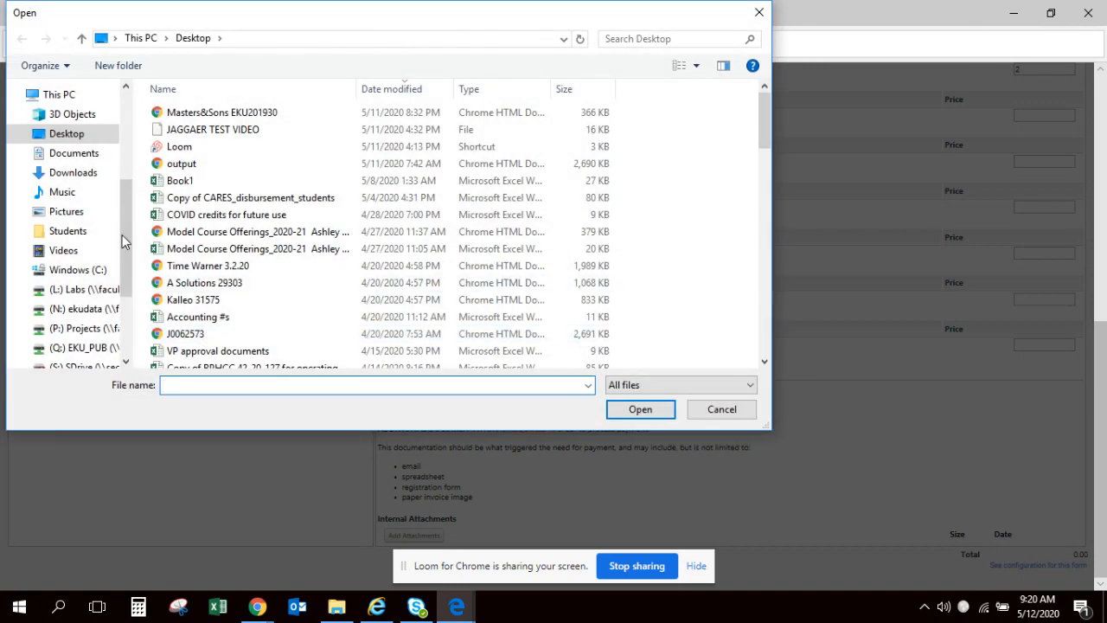
{"action": "double_click", "coordinate": [234, 114]}
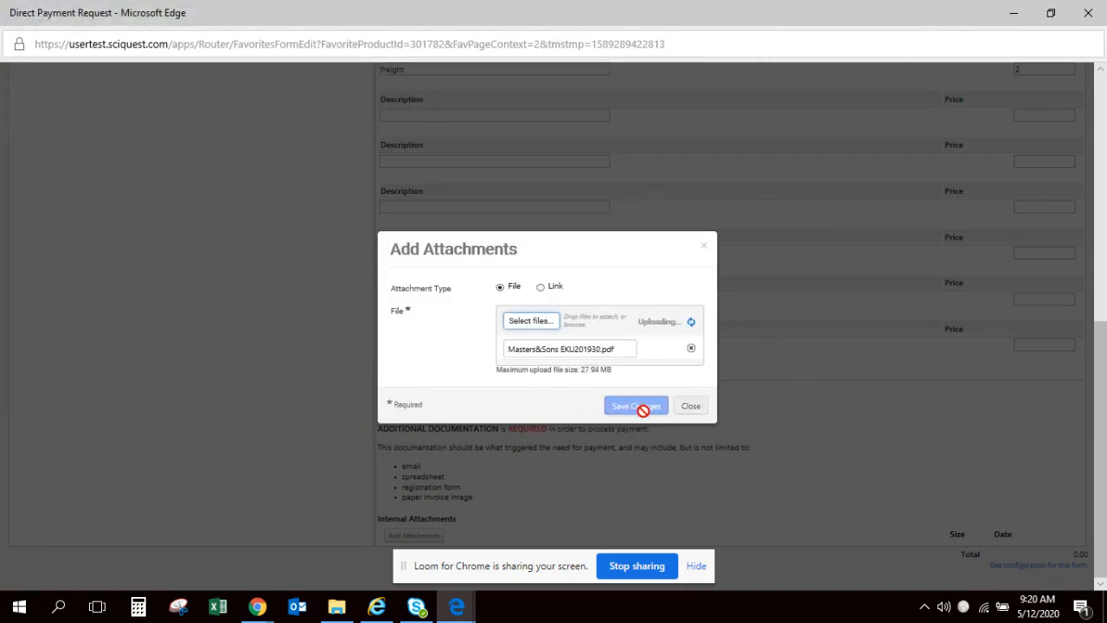
{"action": "left_click", "coordinate": [536, 327]}
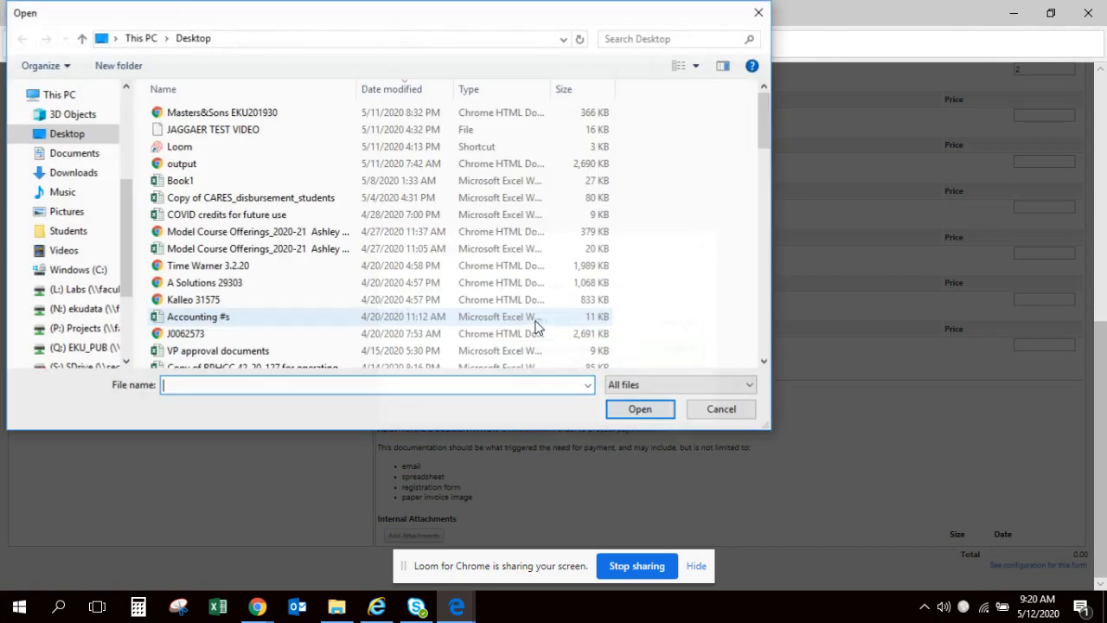
{"action": "double_click", "coordinate": [184, 303]}
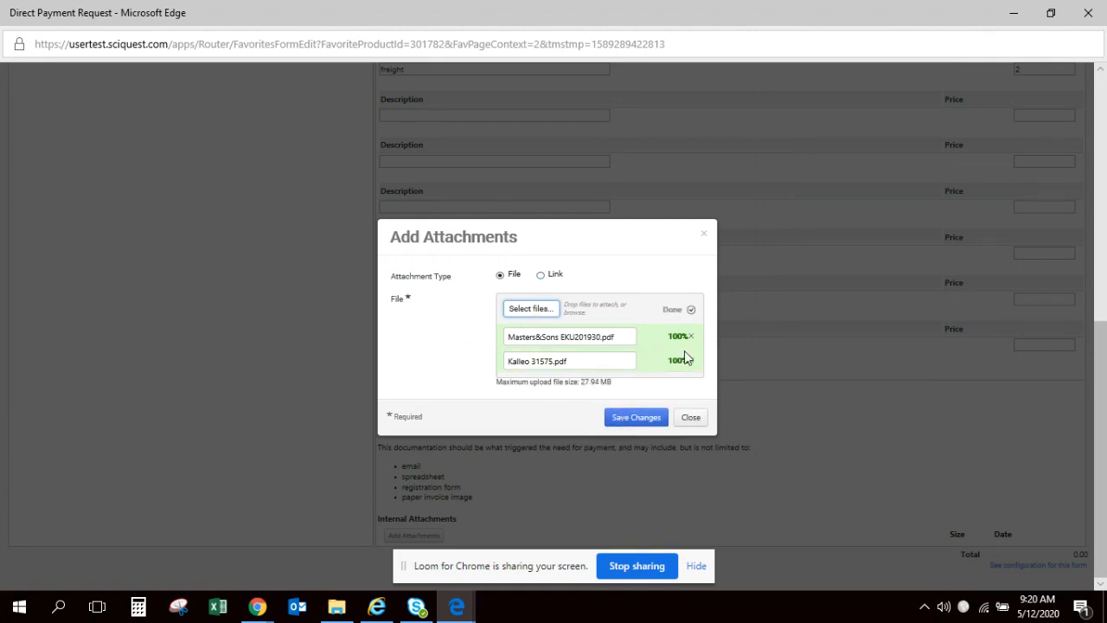
{"action": "left_click", "coordinate": [648, 419]}
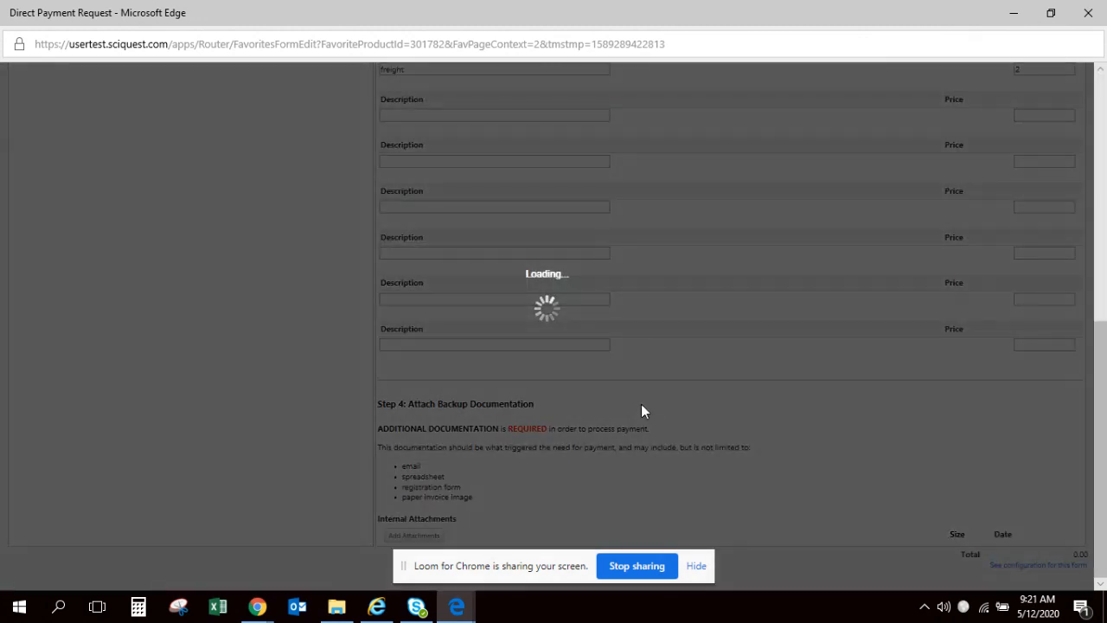
Submit the completed payment request form using the "Add and go to Cart" action.
{"action": "scroll", "coordinate": [718, 412], "scroll_direction": "down", "scroll_amount": 6}
{"action": "scroll", "coordinate": [741, 414], "scroll_direction": "down", "scroll_amount": 1}
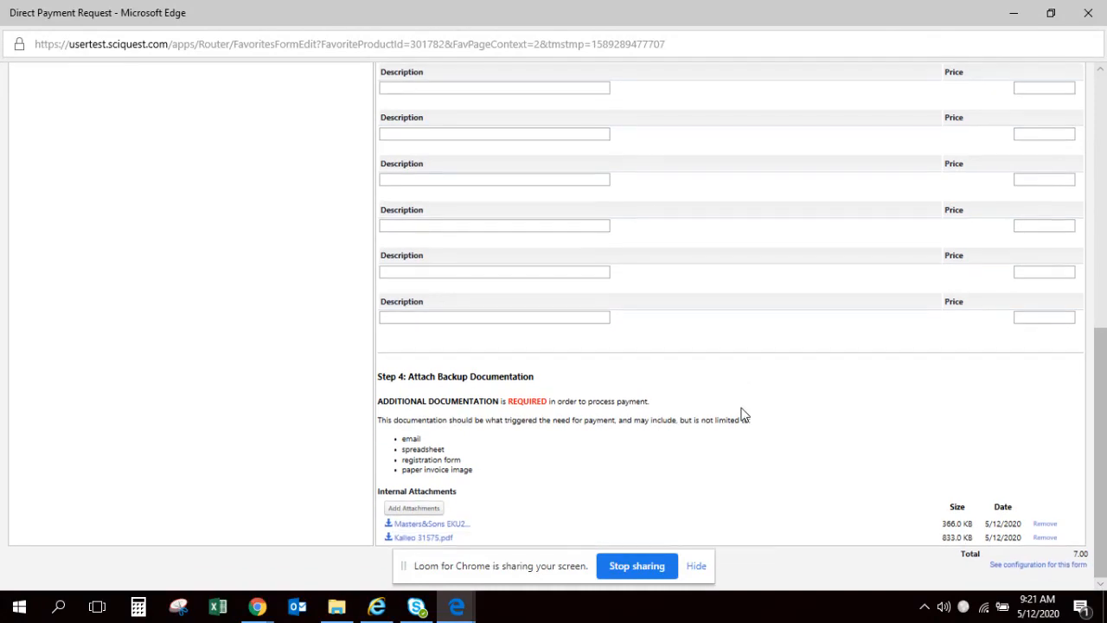
{"action": "scroll", "coordinate": [740, 413], "scroll_direction": "up", "scroll_amount": 7}
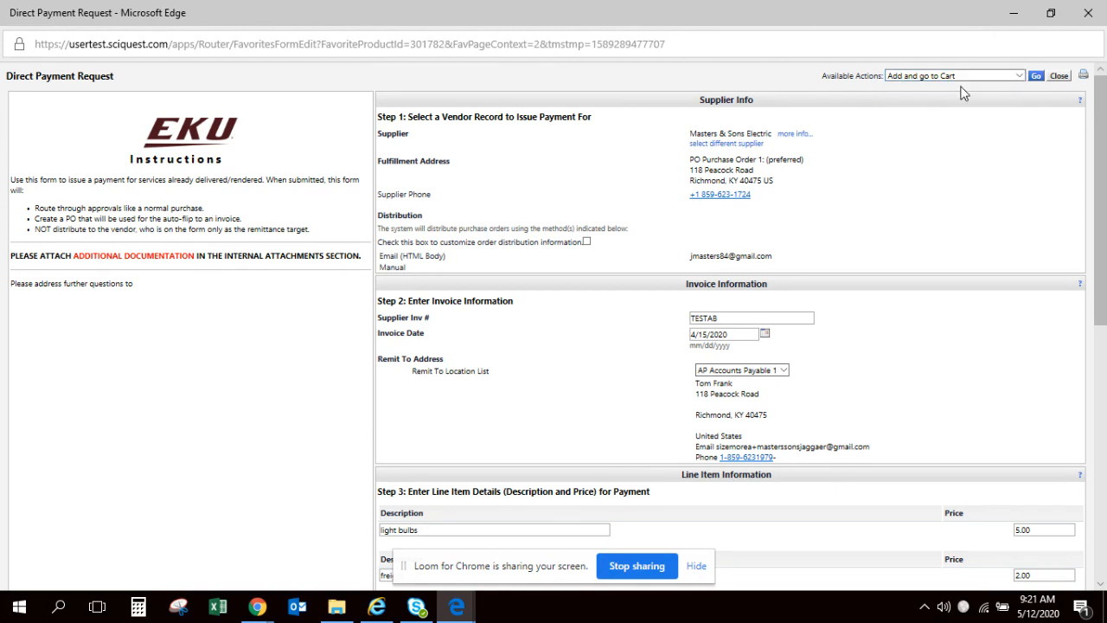
{"action": "left_click", "coordinate": [1019, 77]}
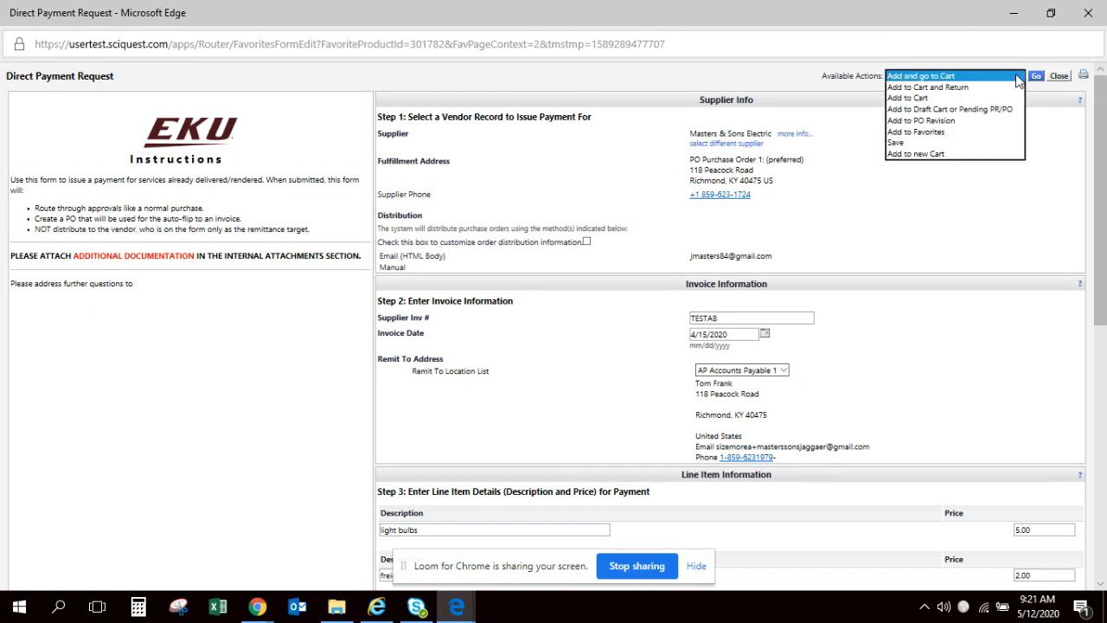
{"action": "left_click", "coordinate": [928, 78]}
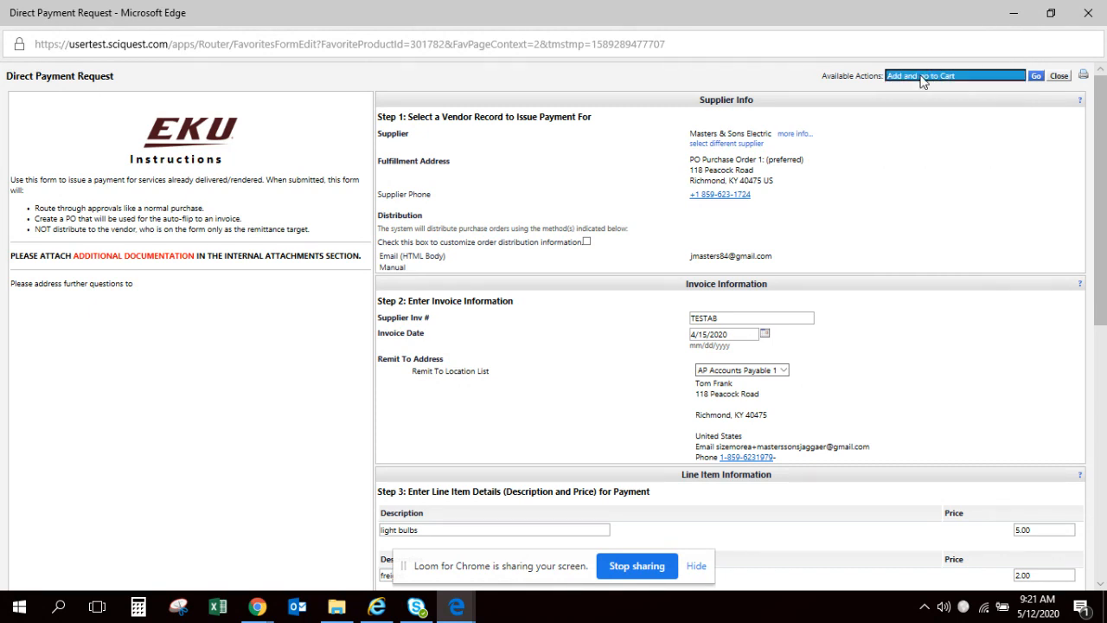
{"action": "left_click", "coordinate": [1037, 78]}
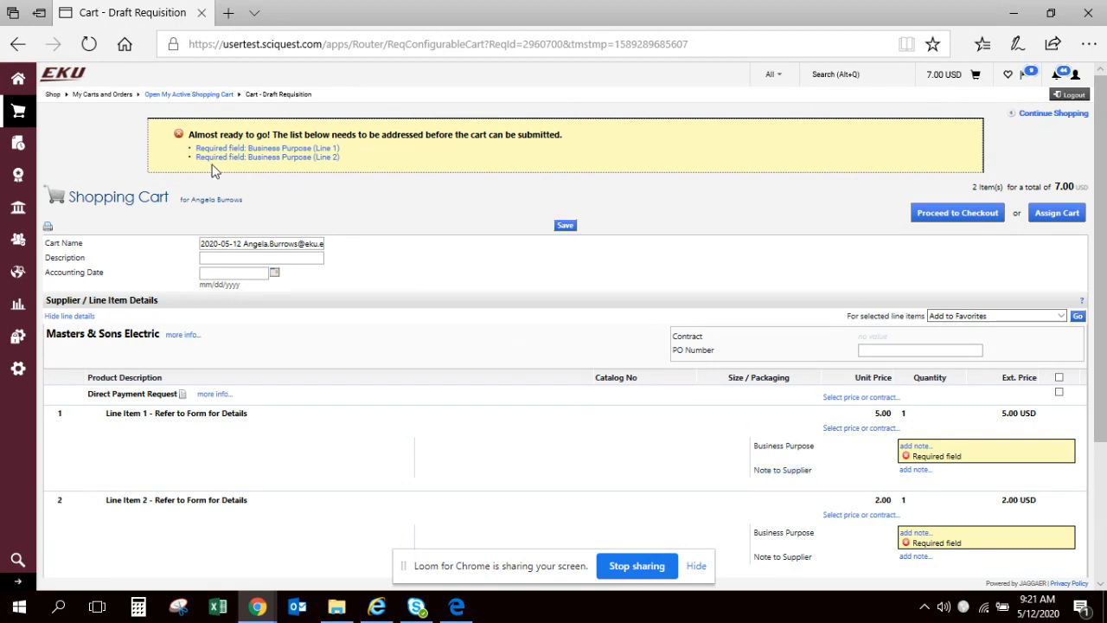
Review the draft cart's line items and required fields, including the supplier, invoice and line details in its Direct Payment Request form.
{"action": "scroll", "coordinate": [551, 285], "scroll_direction": "down", "scroll_amount": 1}
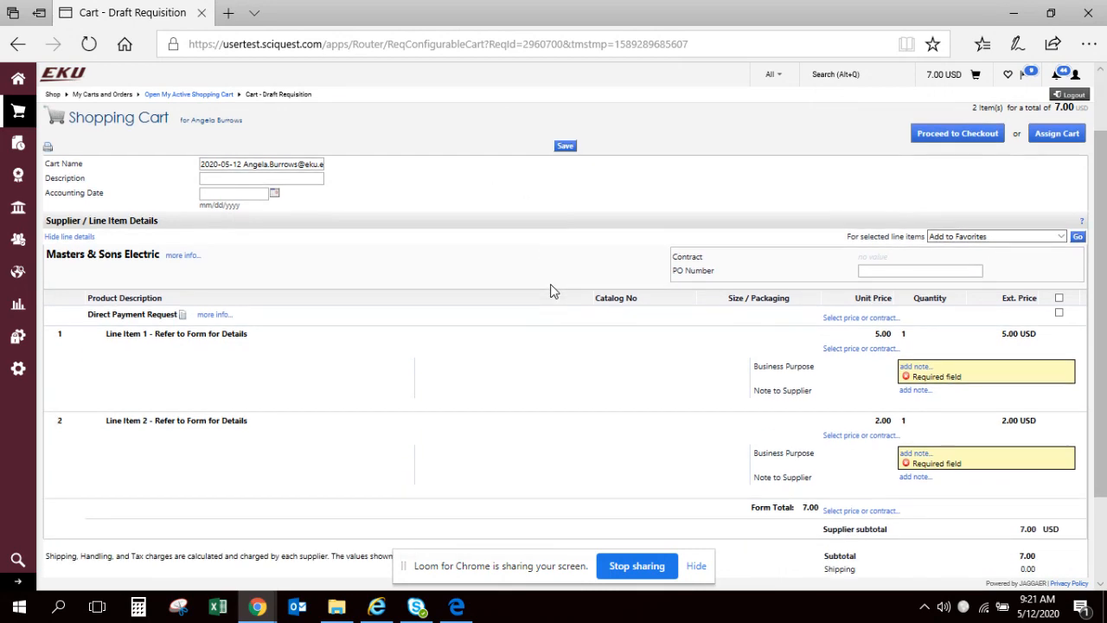
{"action": "scroll", "coordinate": [545, 289], "scroll_direction": "up", "scroll_amount": 1}
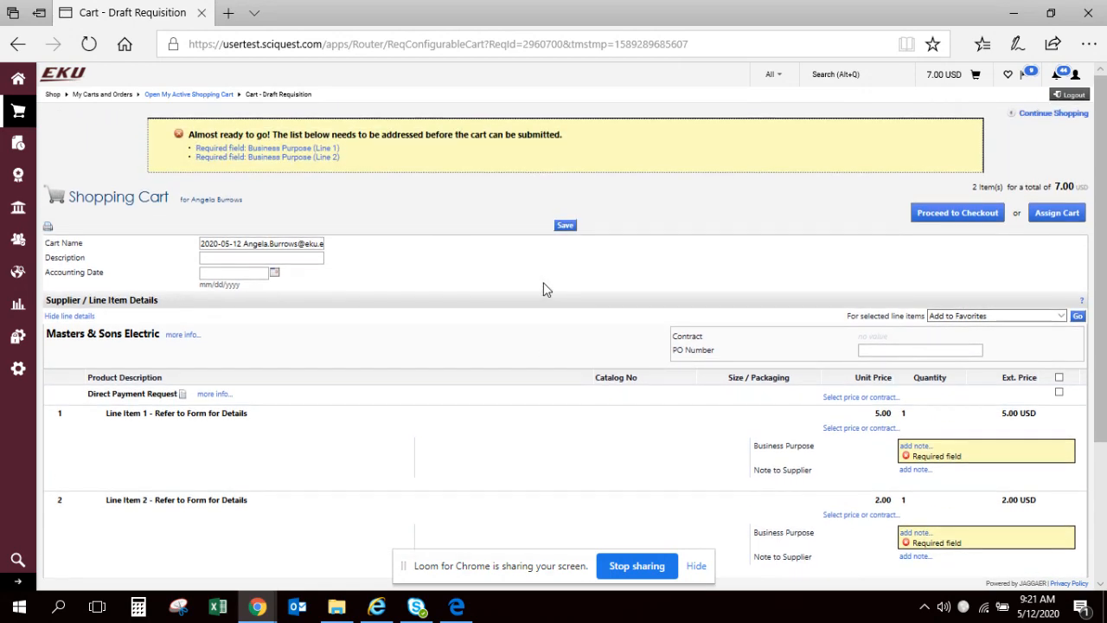
{"action": "scroll", "coordinate": [759, 335], "scroll_direction": "down", "scroll_amount": 2}
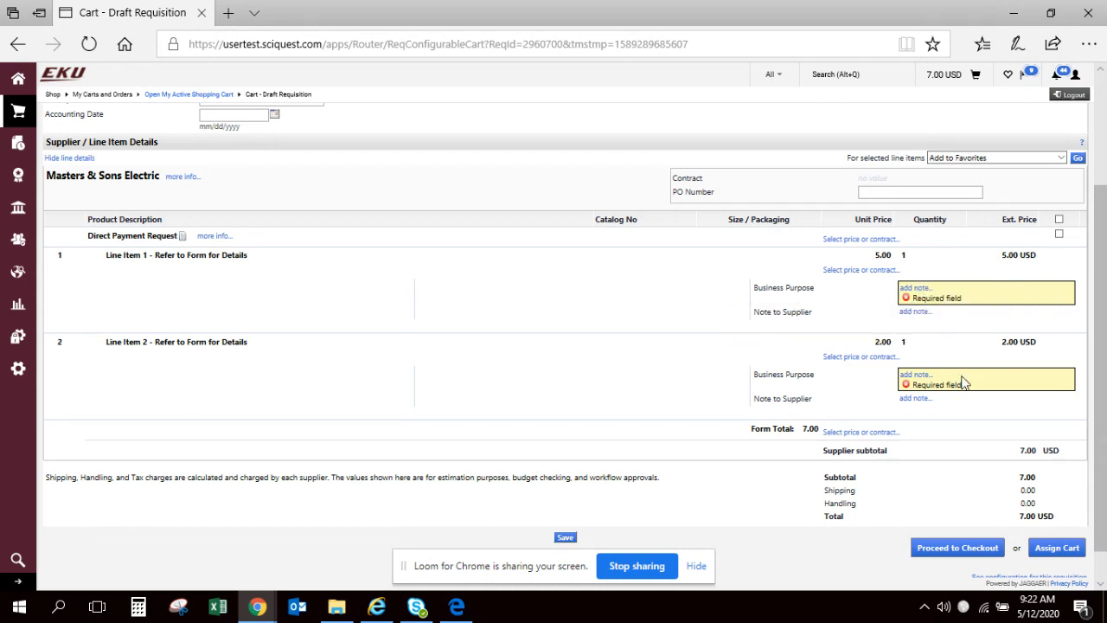
{"action": "left_click", "coordinate": [182, 239]}
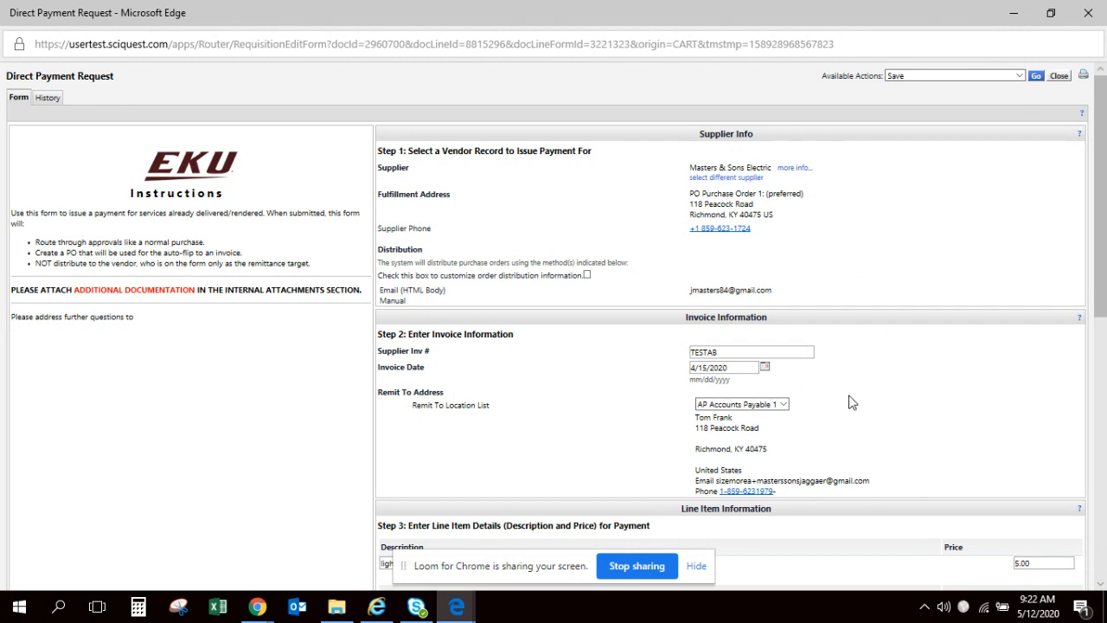
{"action": "scroll", "coordinate": [851, 405], "scroll_direction": "down", "scroll_amount": 3}
{"action": "scroll", "coordinate": [851, 409], "scroll_direction": "down", "scroll_amount": 2}
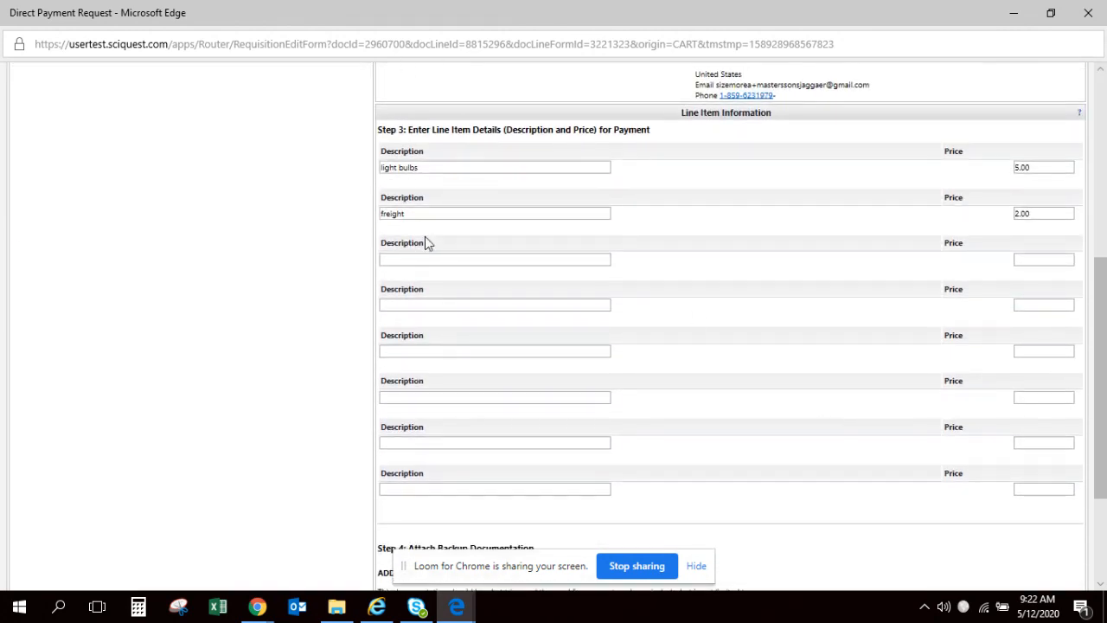
{"action": "scroll", "coordinate": [561, 258], "scroll_direction": "up", "scroll_amount": 5}
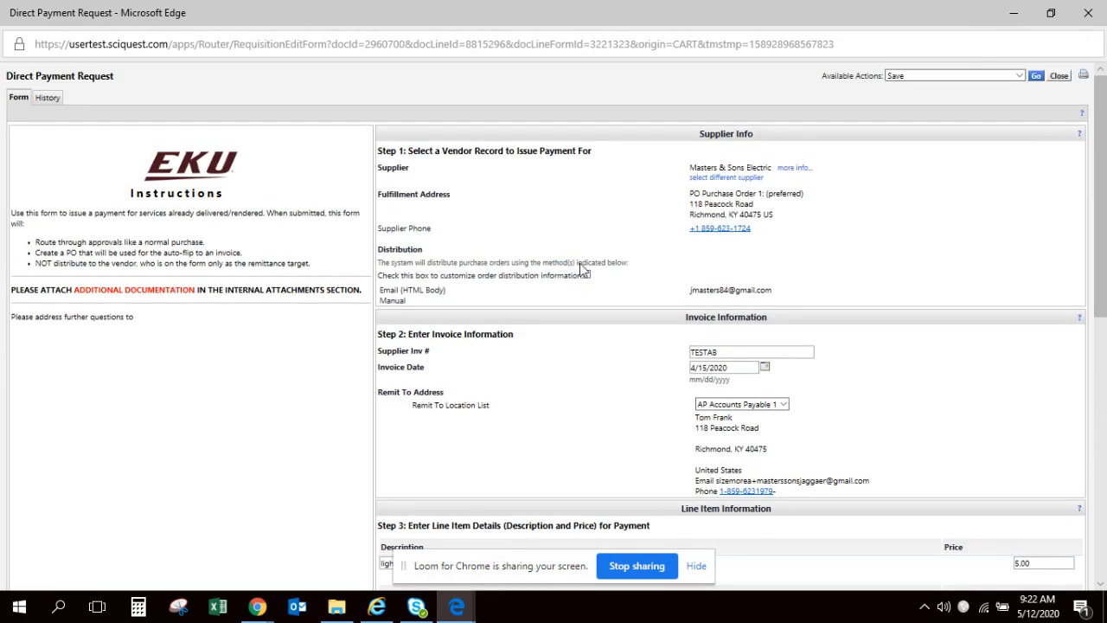
{"action": "left_click", "coordinate": [1060, 76]}
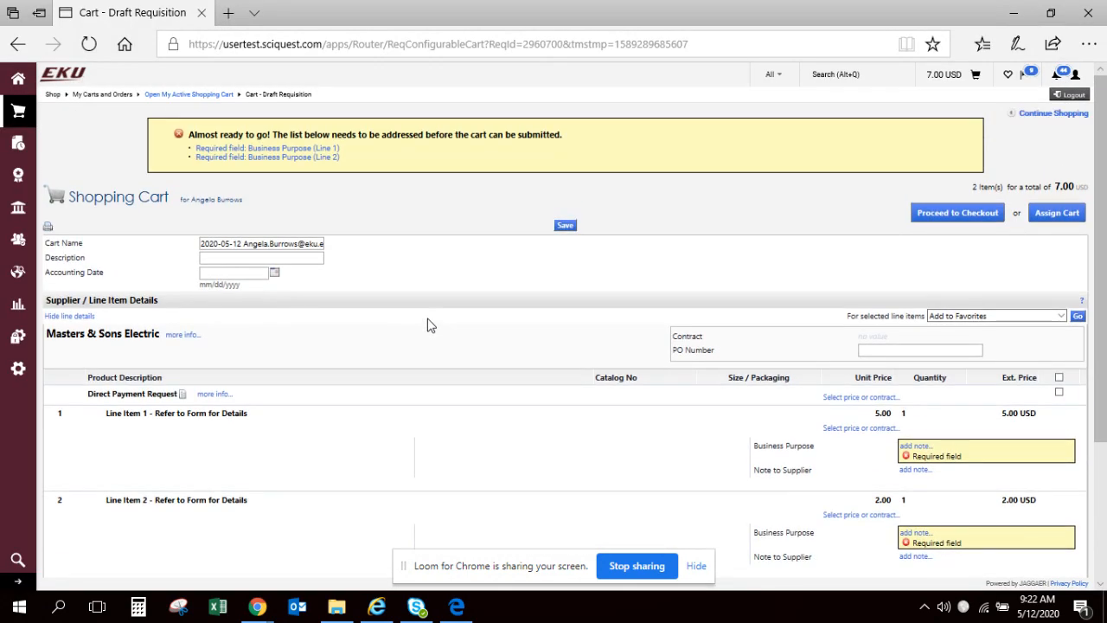
Enter the business purpose "light bulbs" for line 1 and "freight" for line 2, and save the cart.
{"action": "scroll", "coordinate": [430, 325], "scroll_direction": "down", "scroll_amount": 1}
{"action": "left_click", "coordinate": [931, 369]}
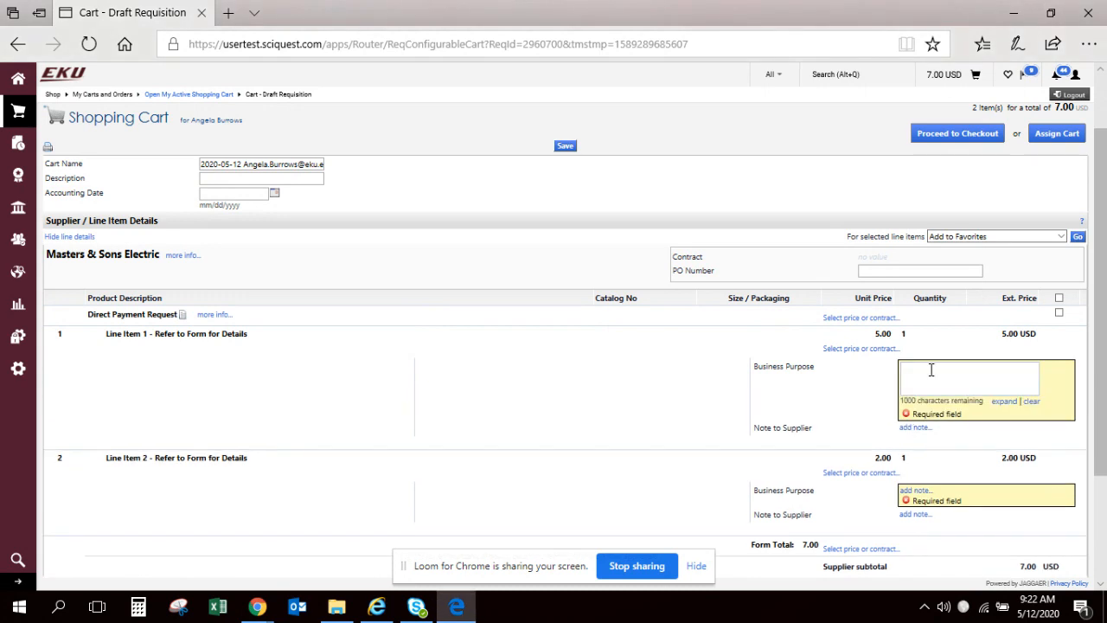
{"action": "type", "text": "It"}
{"action": "left_click", "coordinate": [918, 492]}
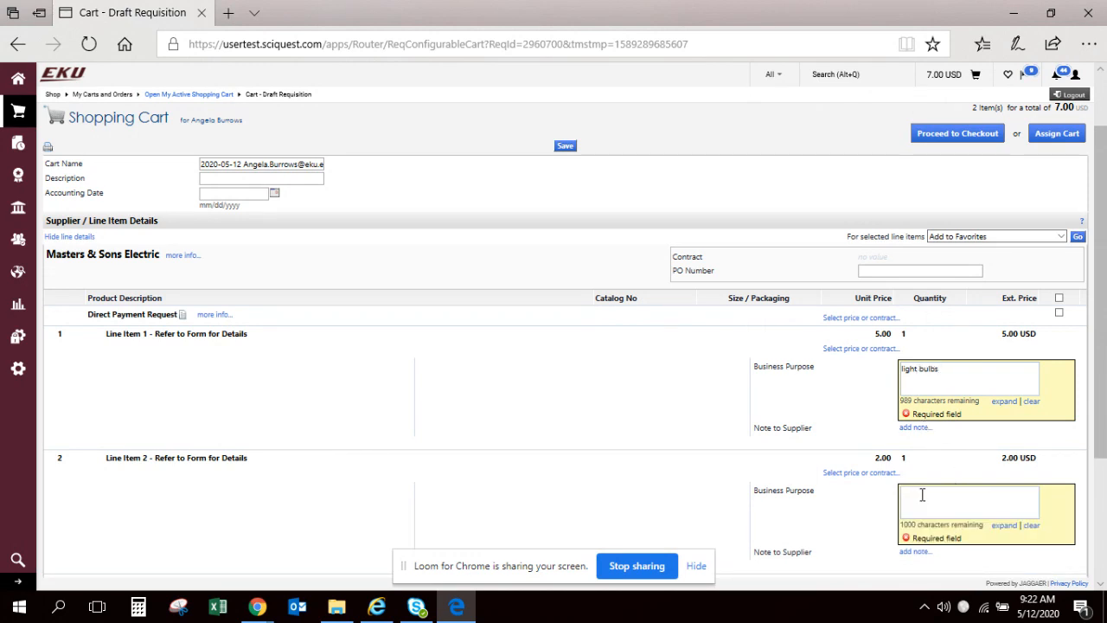
{"action": "type", "text": "freight"}
{"action": "scroll", "coordinate": [616, 409], "scroll_direction": "down", "scroll_amount": 1}
{"action": "scroll", "coordinate": [616, 409], "scroll_direction": "down", "scroll_amount": 3}
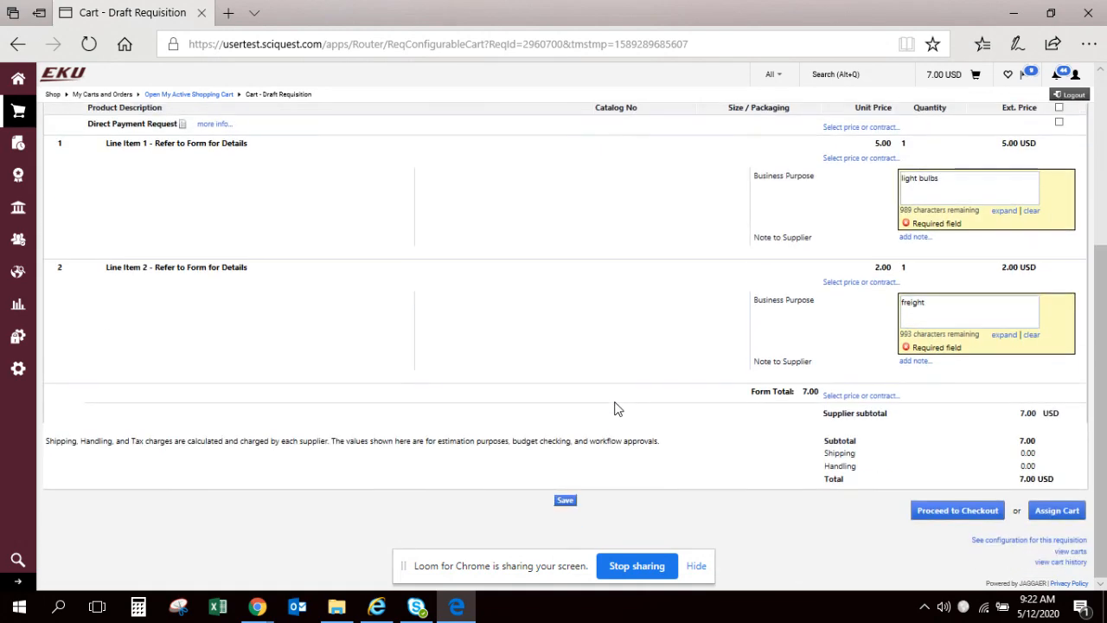
{"action": "left_click", "coordinate": [565, 499]}
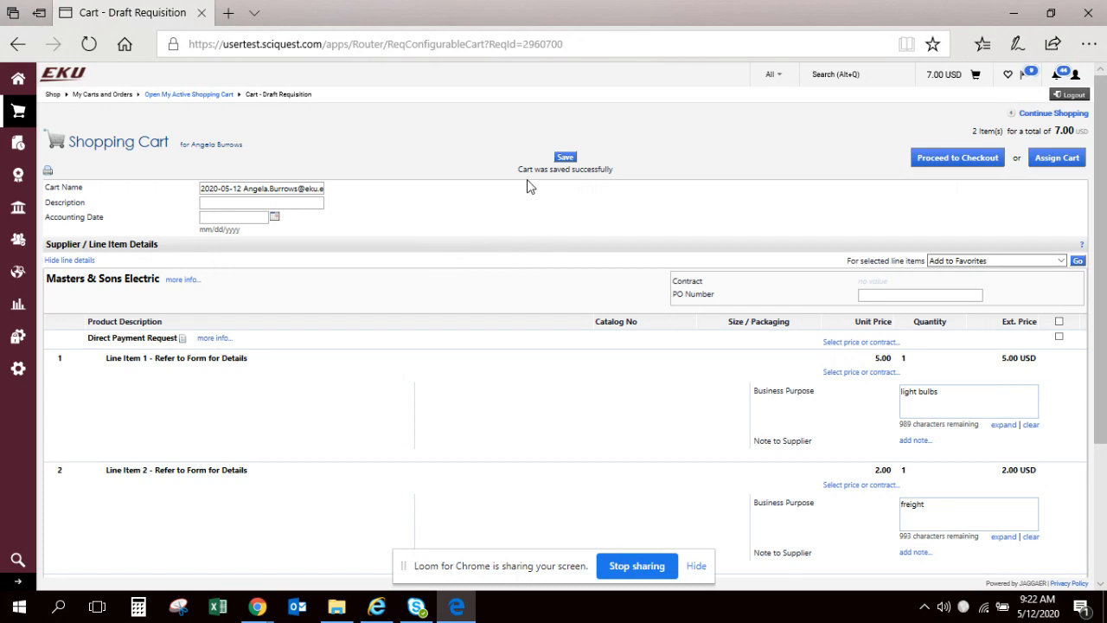
Proceed to checkout, set the header's Chart accounting code to the profile value E - University and open the Organization value lookup.
{"action": "left_click", "coordinate": [969, 159]}
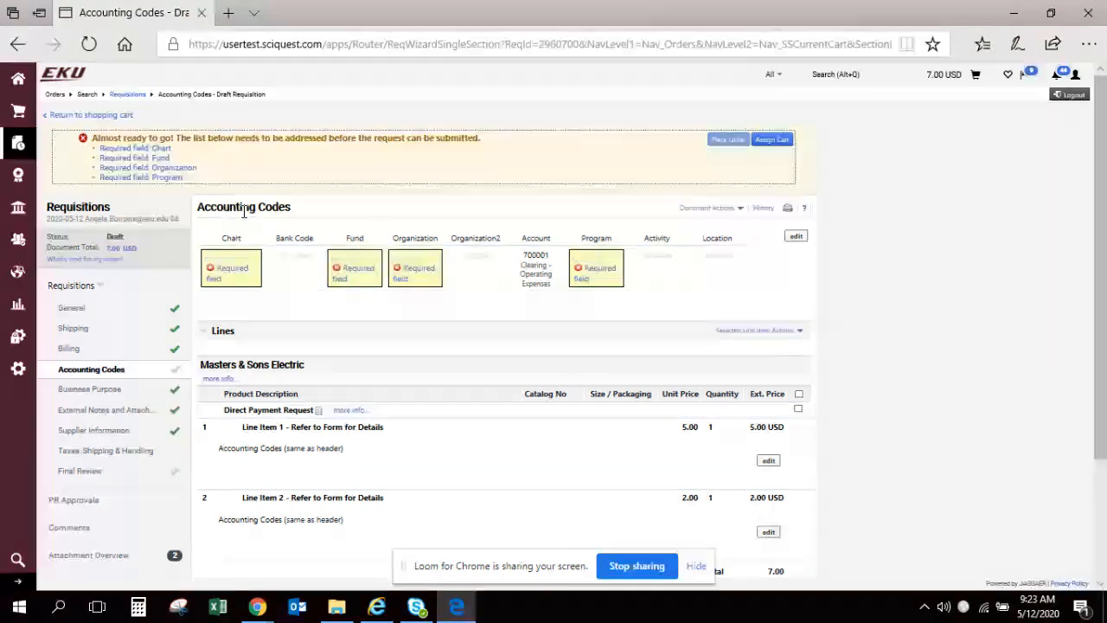
{"action": "left_click", "coordinate": [794, 238]}
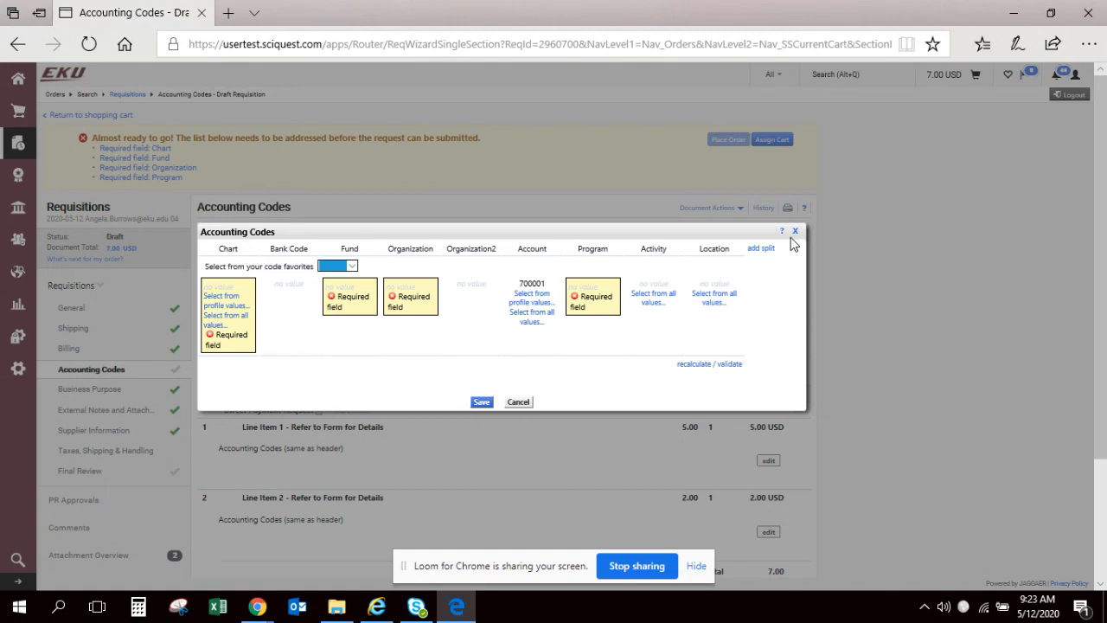
{"action": "left_click", "coordinate": [226, 306]}
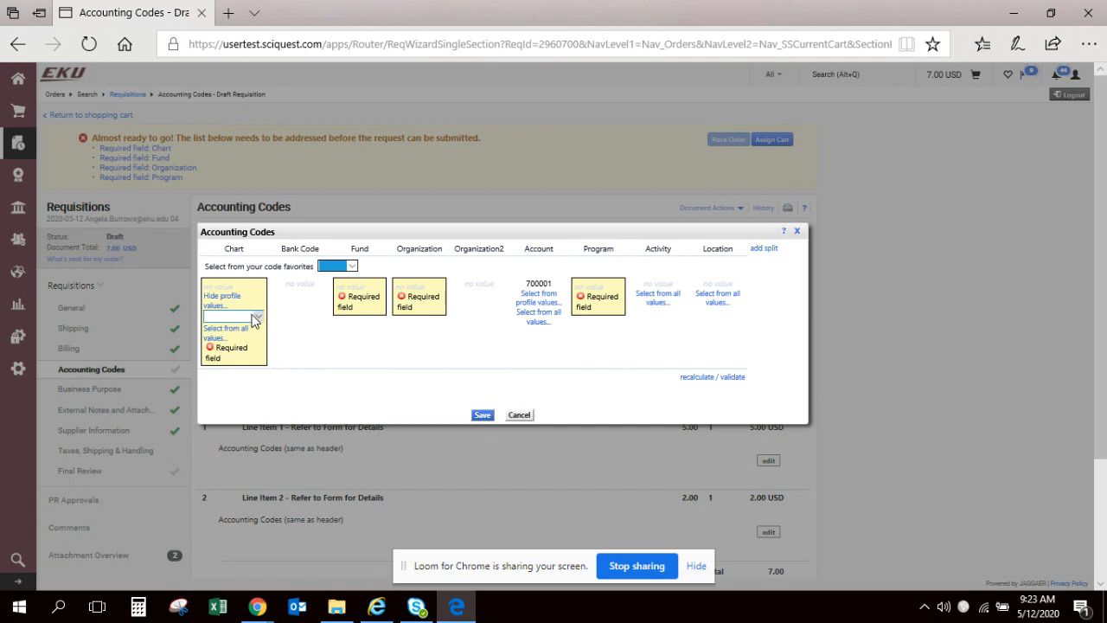
{"action": "left_click", "coordinate": [256, 317]}
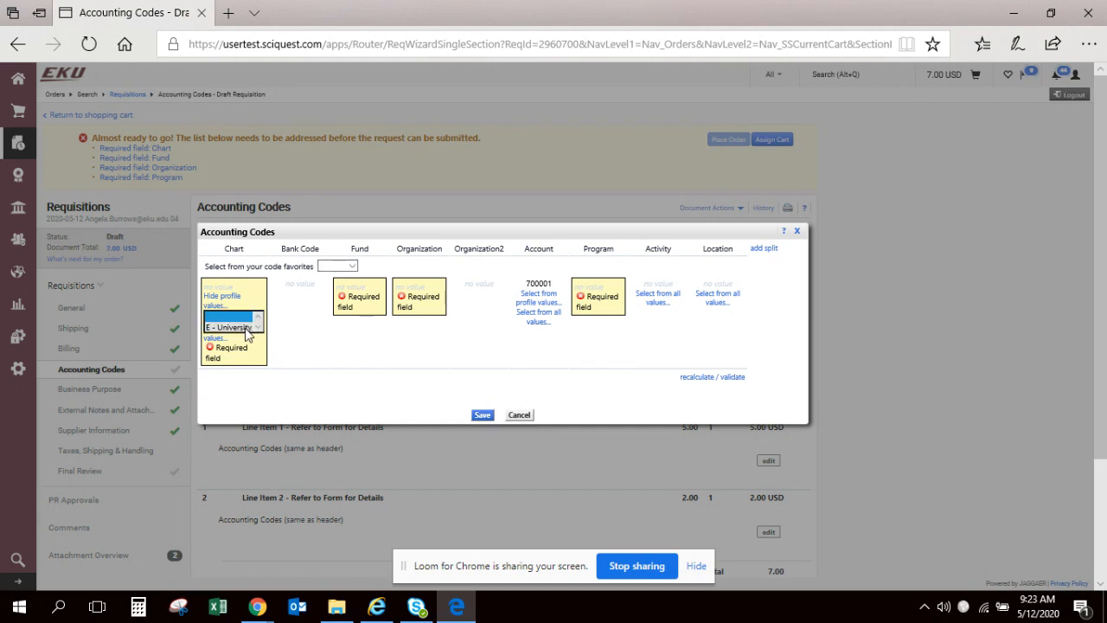
{"action": "left_click", "coordinate": [248, 333]}
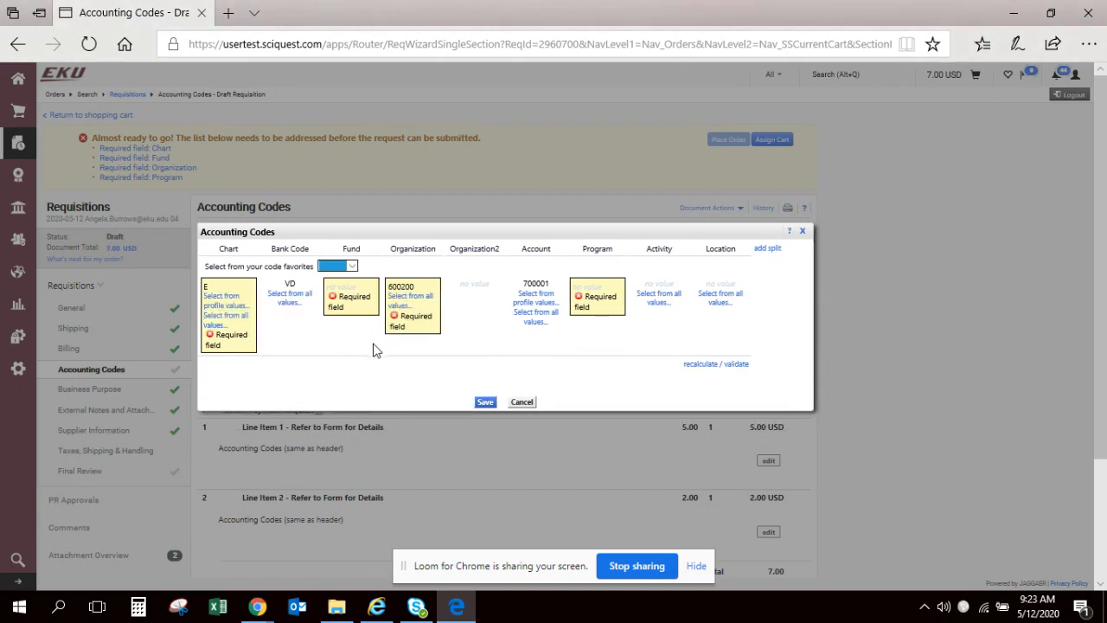
{"action": "left_click", "coordinate": [421, 298]}
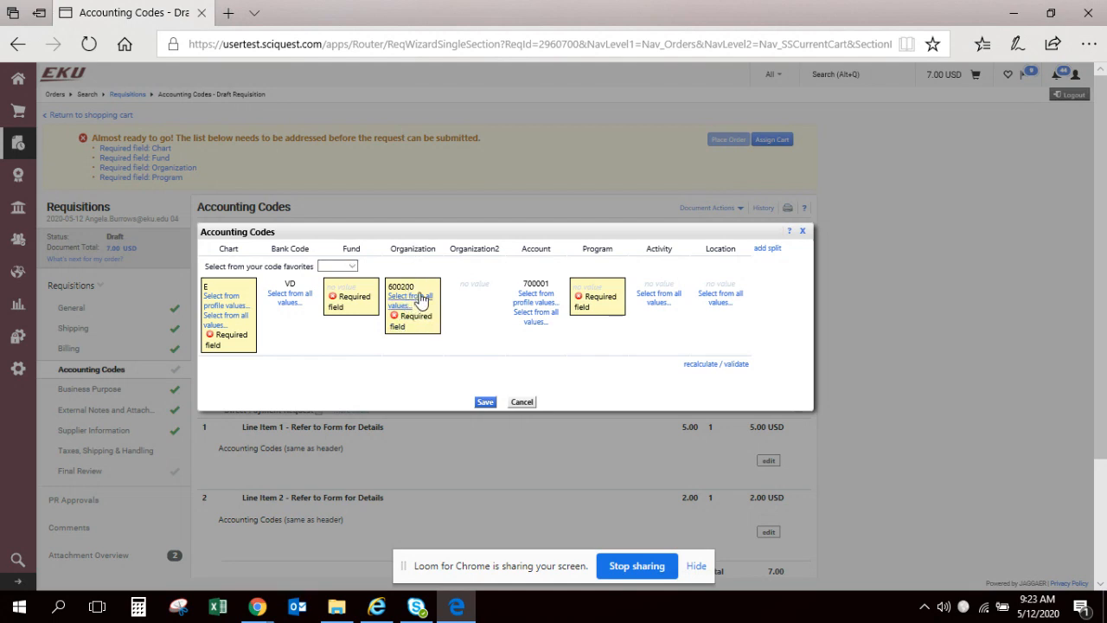
{"action": "left_click", "coordinate": [291, 157]}
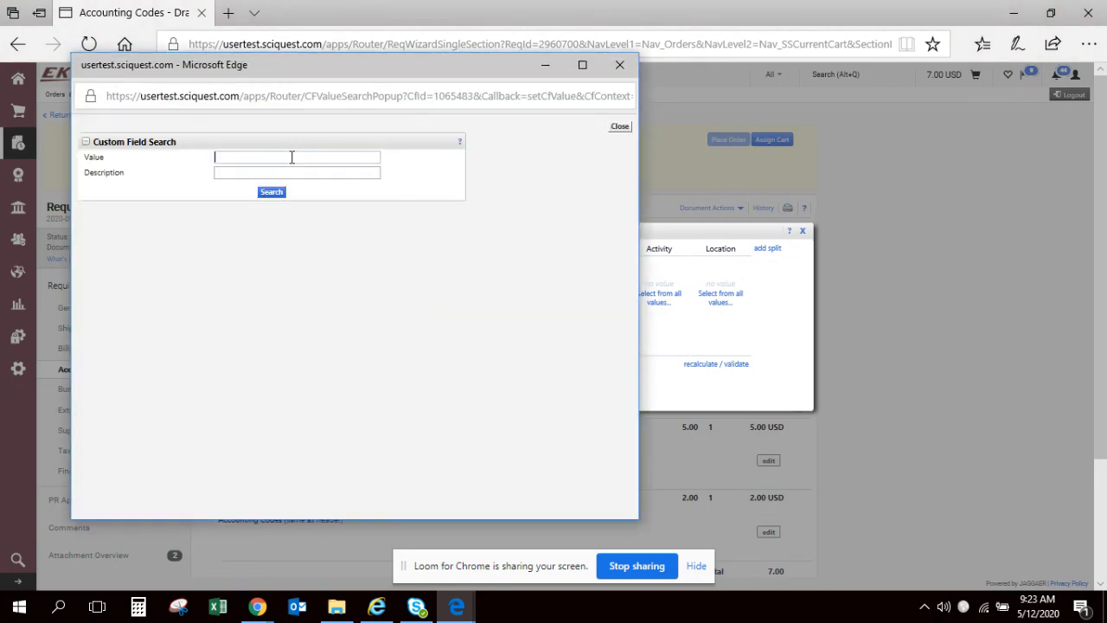
{"action": "left_click", "coordinate": [291, 157]}
{"action": "type", "text": "600200"}
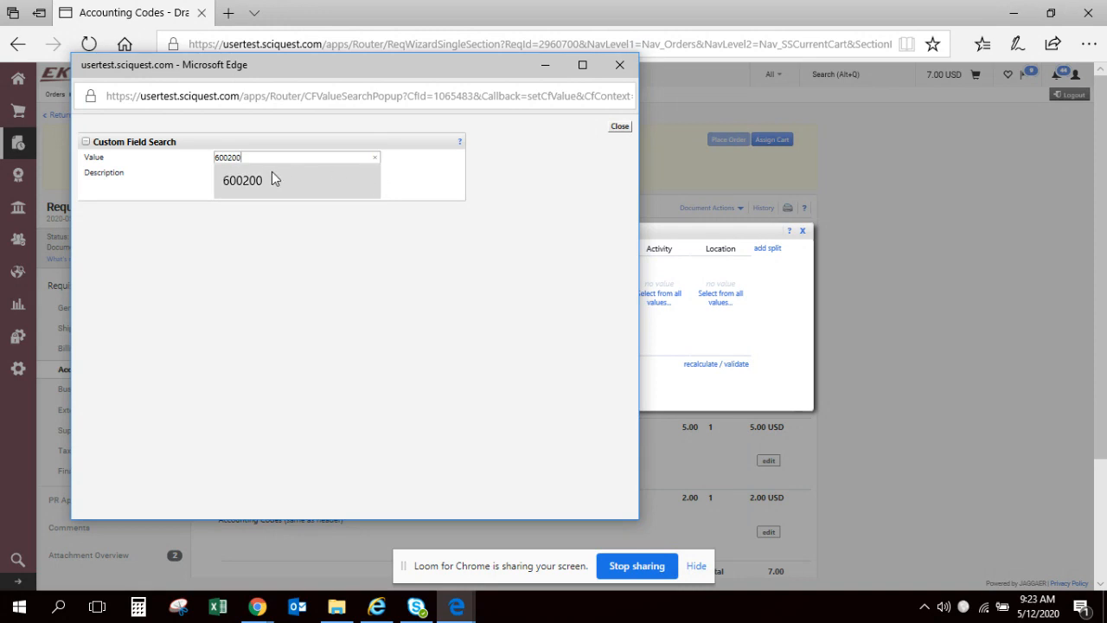
{"action": "left_click", "coordinate": [272, 178]}
{"action": "left_click", "coordinate": [258, 157]}
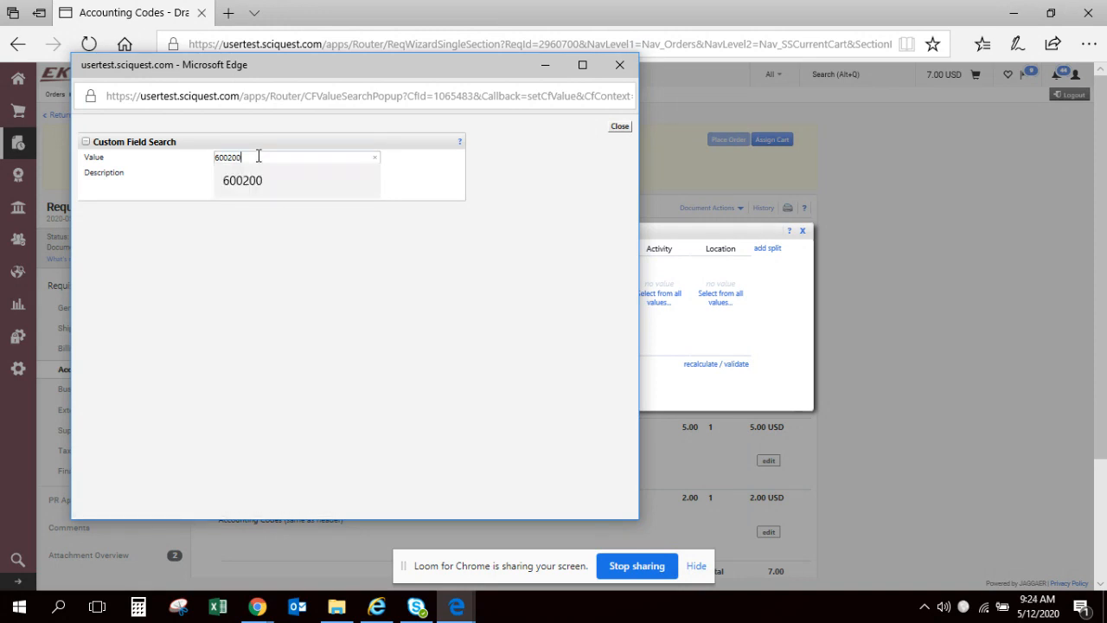
{"action": "key", "text": "BackSpace"}
{"action": "key", "text": "BackSpace"}
{"action": "key", "text": "BackSpace"}
{"action": "key", "text": "BackSpace"}
{"action": "key", "text": "BackSpace"}
{"action": "key", "text": "BackSpace"}
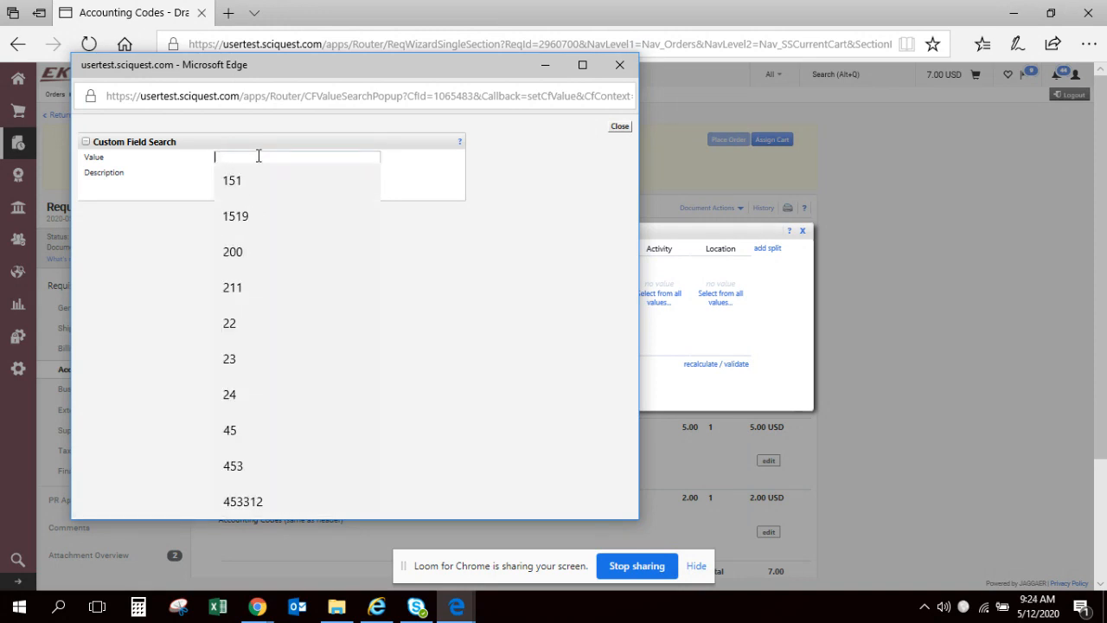
{"action": "left_click", "coordinate": [440, 172]}
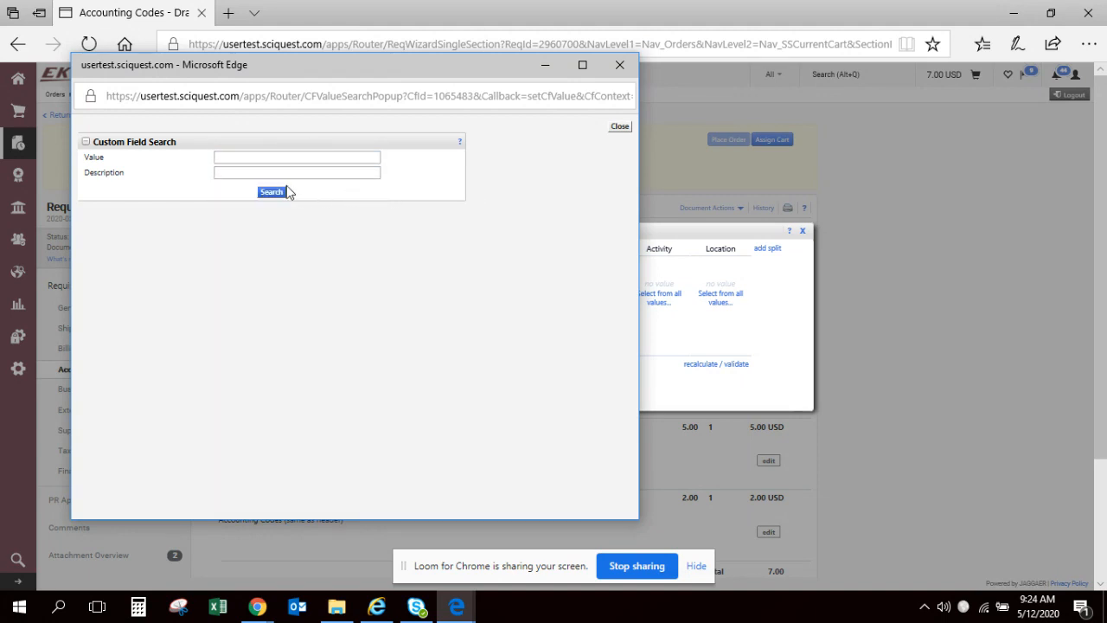
Search the Organization values by the description "accounting" and select 600200_E, Accounting & Financial Services.
{"action": "left_click", "coordinate": [291, 169]}
{"action": "type", "text": "Accounting"}
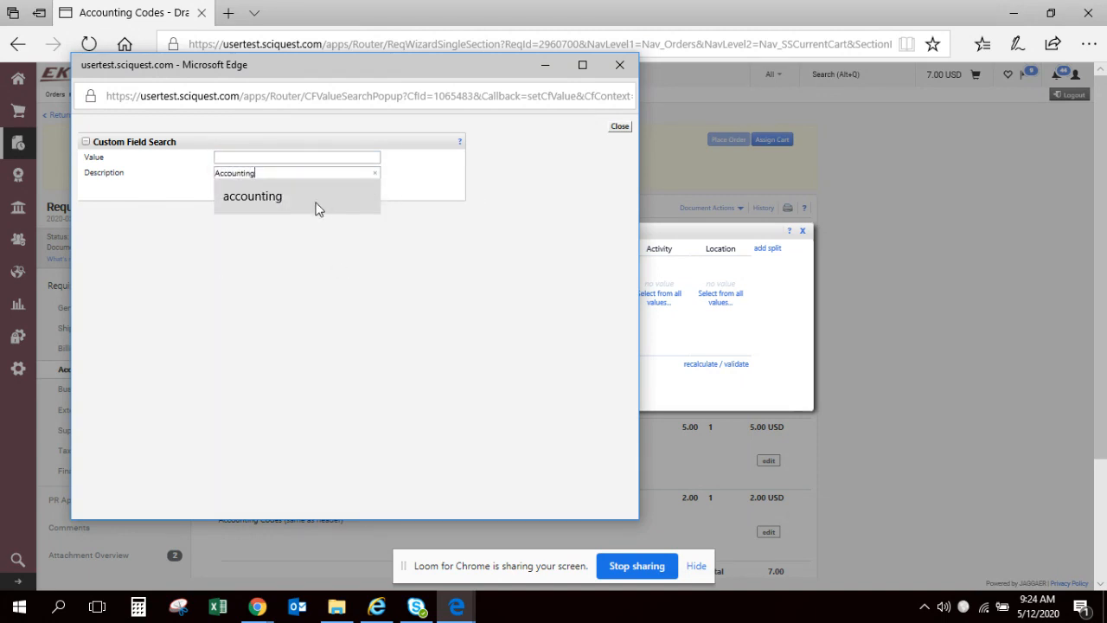
{"action": "left_click", "coordinate": [283, 204]}
{"action": "left_click", "coordinate": [273, 191]}
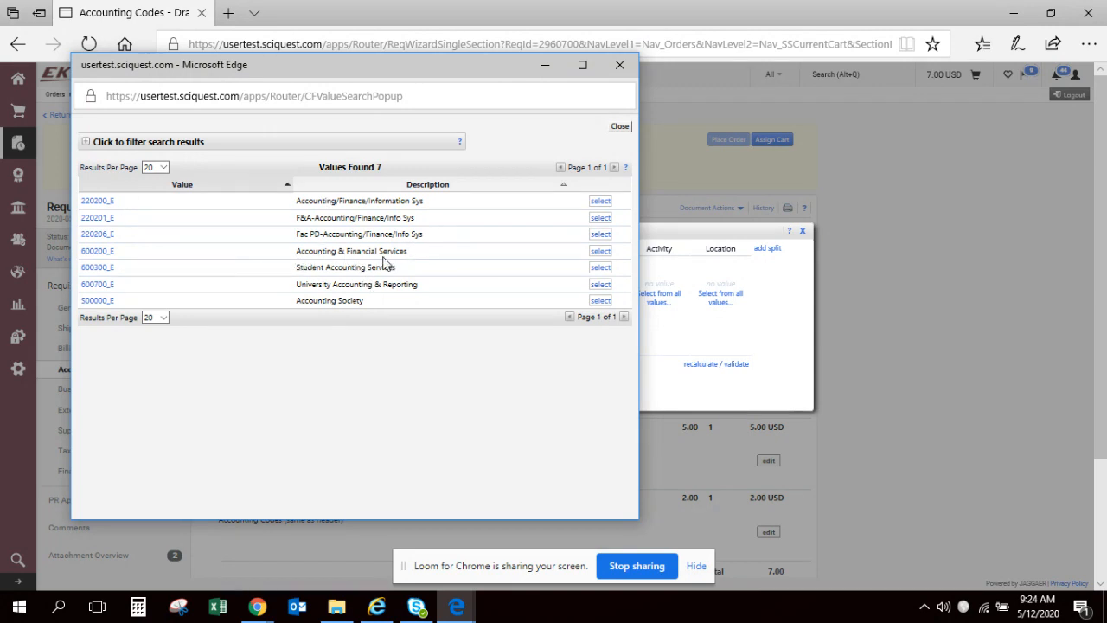
{"action": "left_click", "coordinate": [606, 251]}
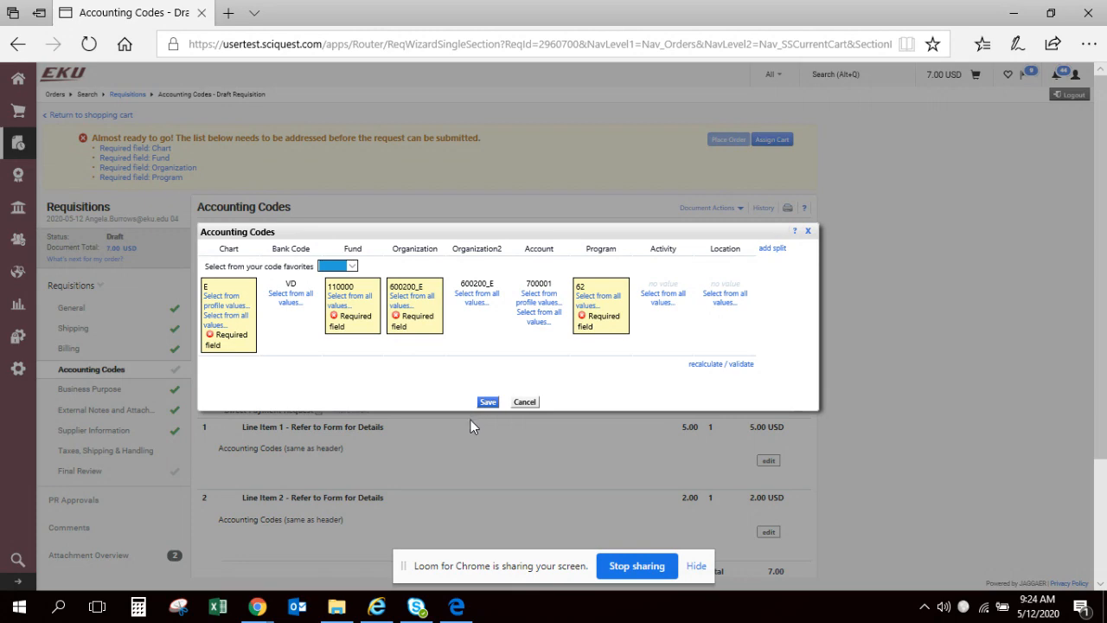
Save the accounting codes and place the order.
{"action": "left_click", "coordinate": [487, 402]}
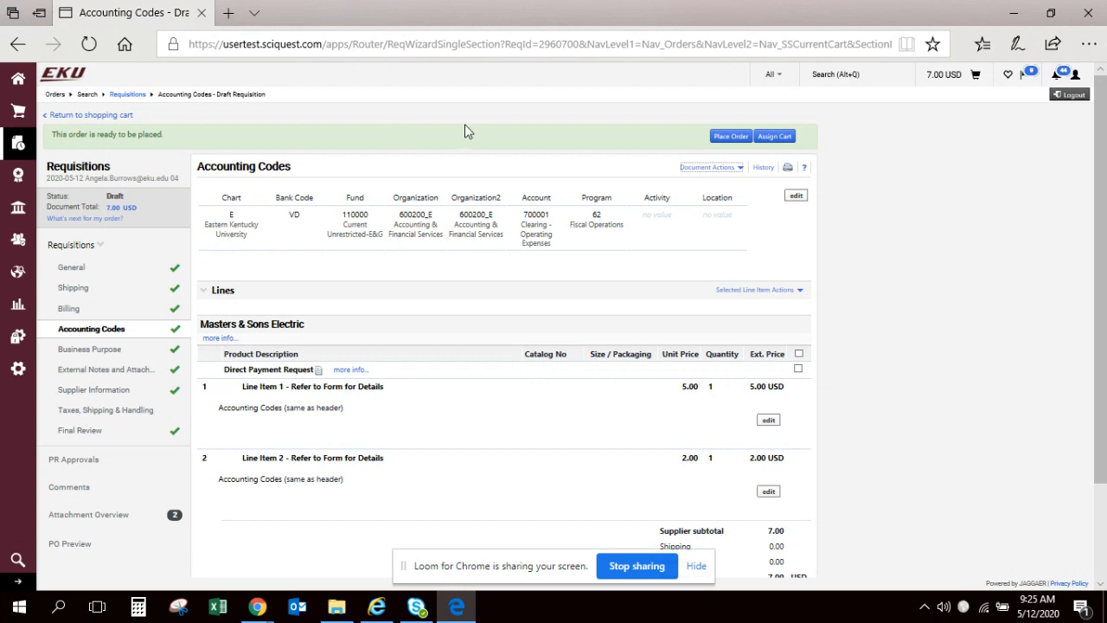
{"action": "left_click", "coordinate": [729, 134]}
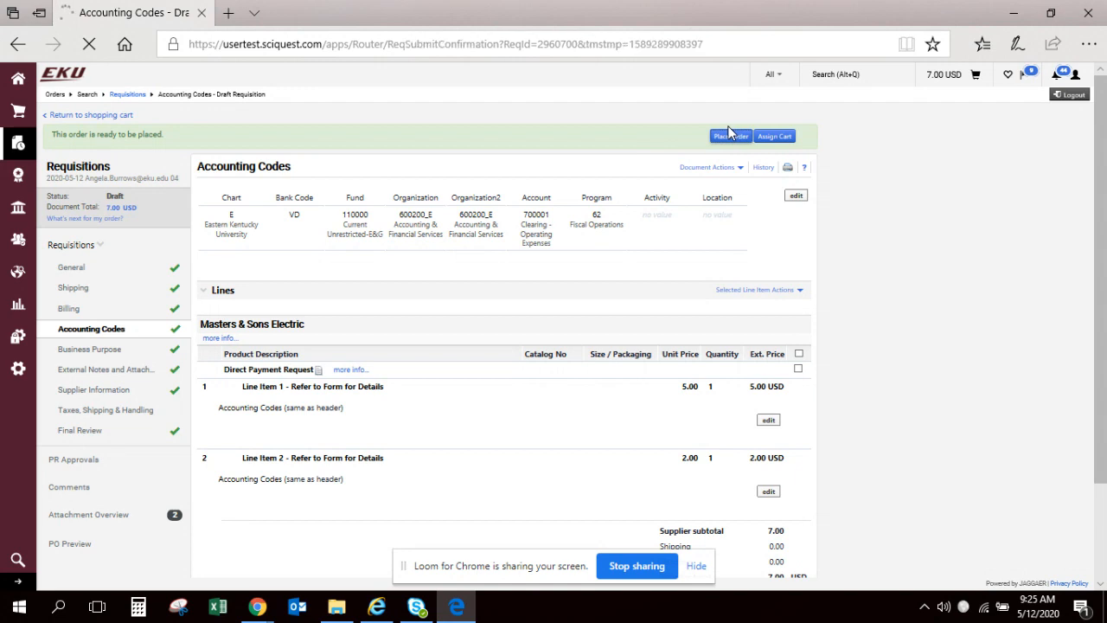